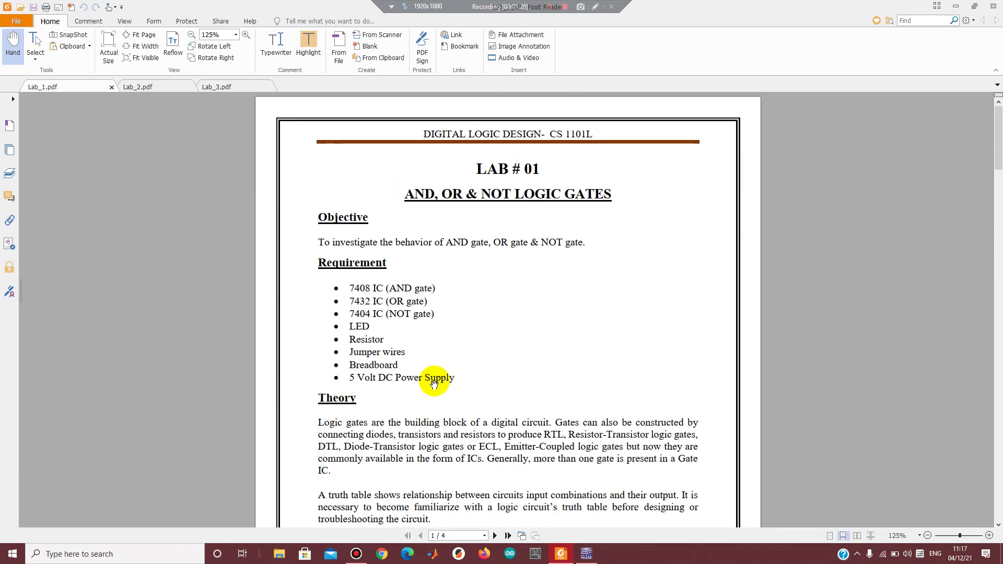
Compare the NAND and NOR gate symbols and IC pinouts in Lab_2.pdf with the AND and OR gates in Lab_1.pdf.
scroll(434, 385, "down", 1)
left_click(169, 88)
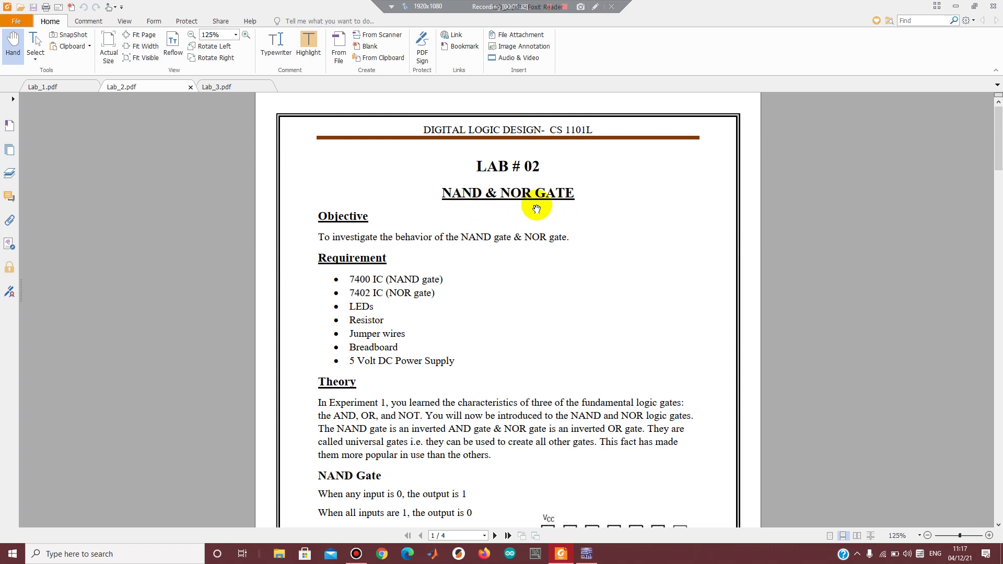
scroll(593, 254, "down", 3)
scroll(594, 257, "down", 1)
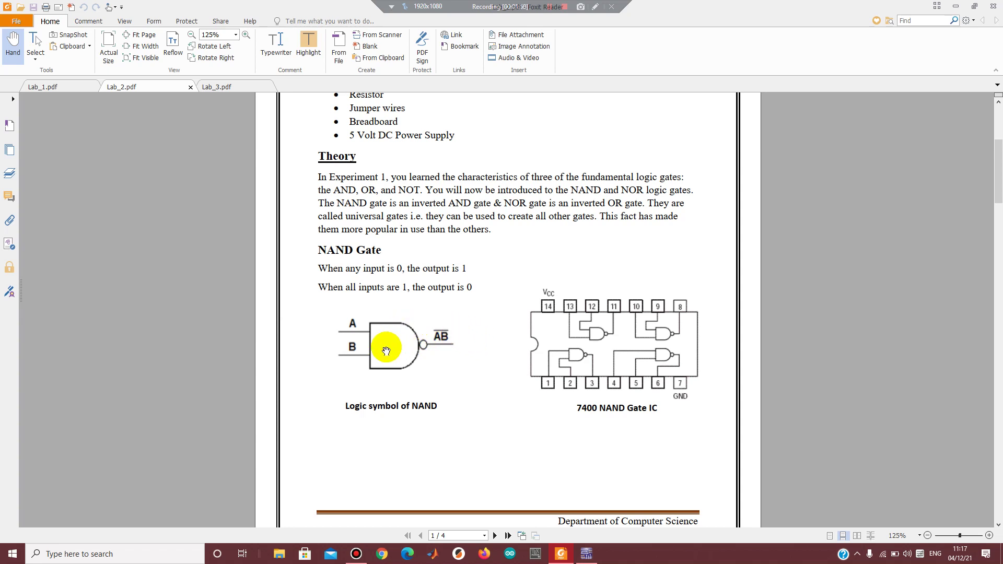
left_click(55, 86)
scroll(384, 340, "down", 5)
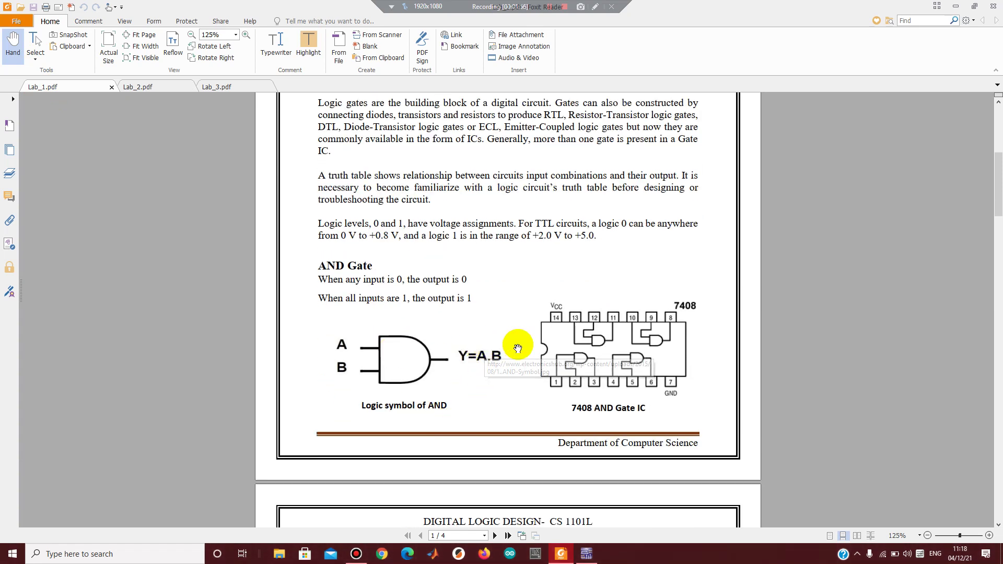
left_click(166, 85)
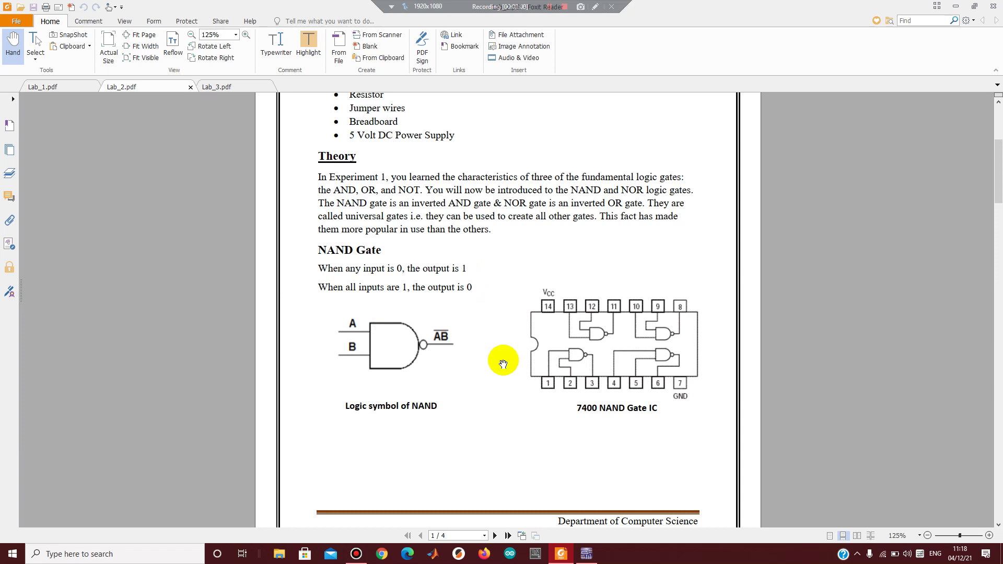
scroll(503, 364, "down", 7)
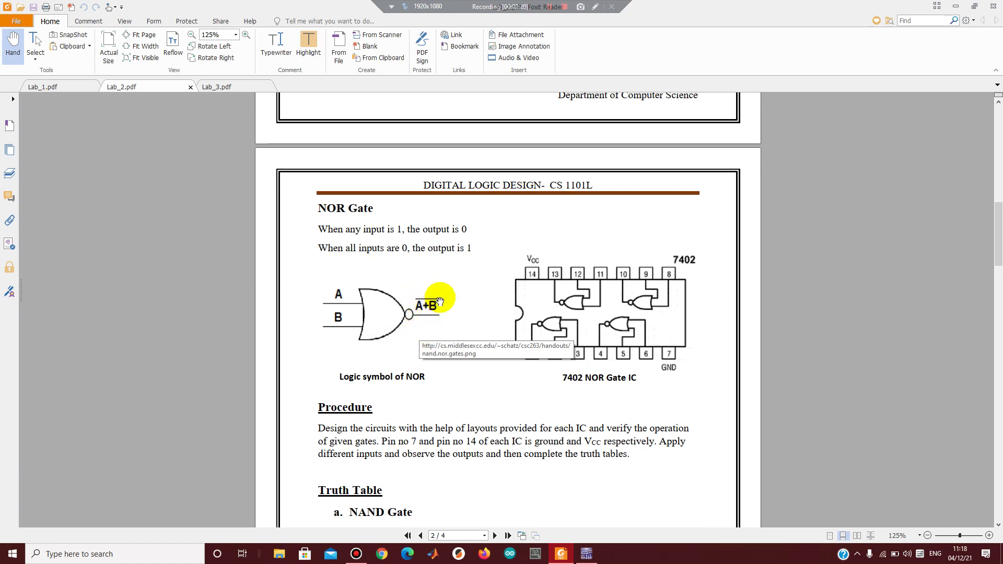
left_click(64, 86)
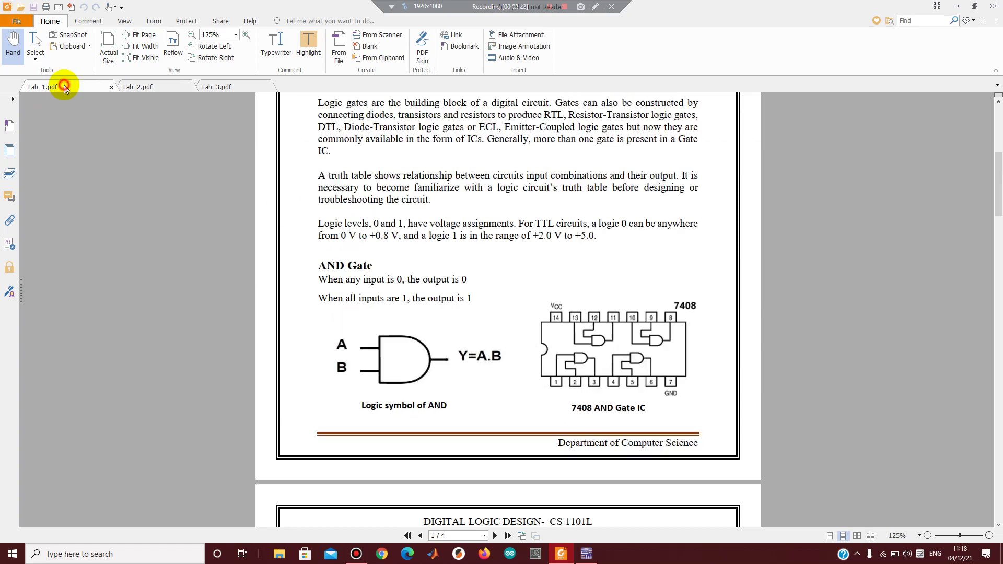
scroll(387, 345, "down", 6)
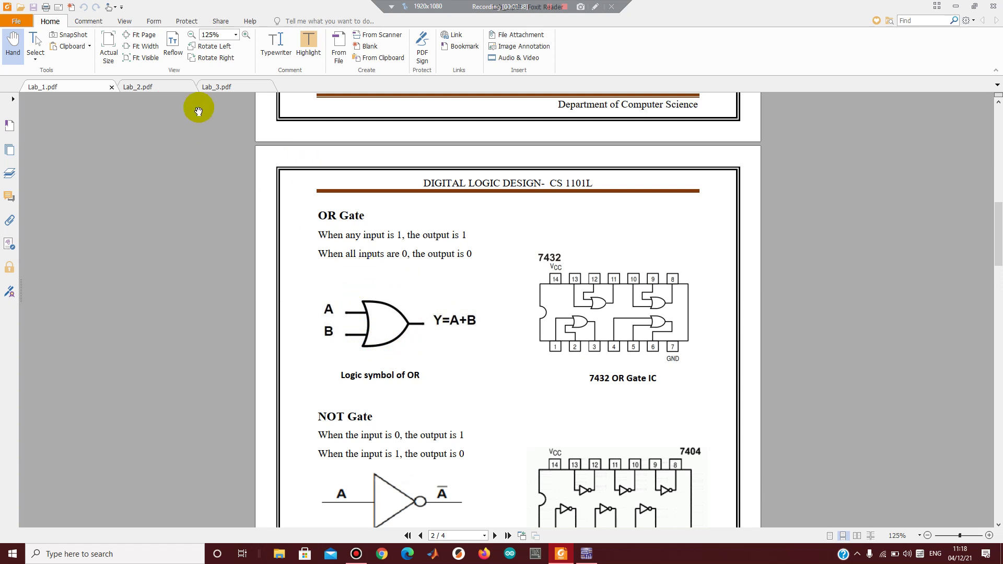
Review Lab_2.pdf from its title through the truth tables, questions and tasks, marking the word NAND in task 3.
left_click(168, 85)
scroll(500, 285, "up", 3)
scroll(500, 285, "up", 10)
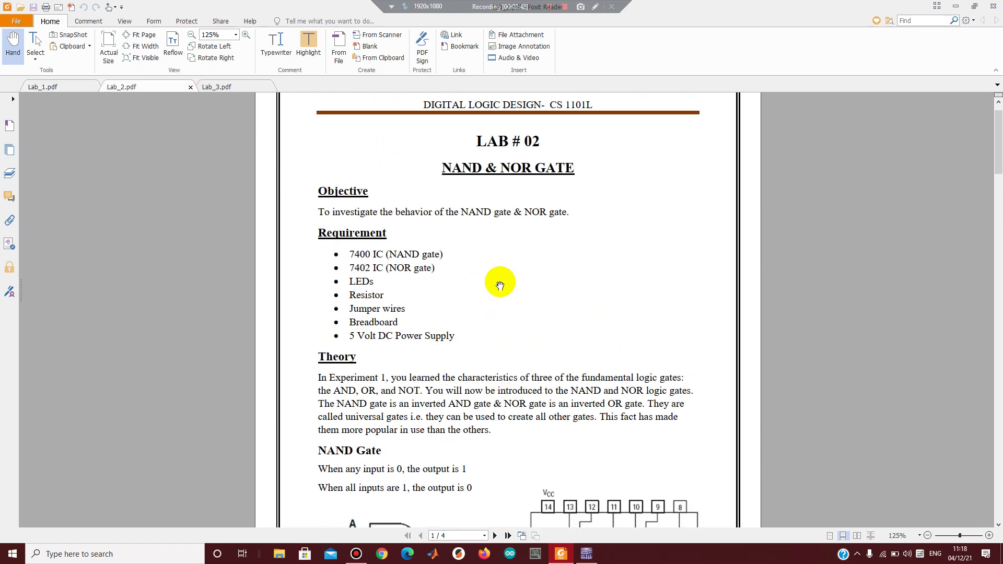
scroll(500, 285, "down", 10)
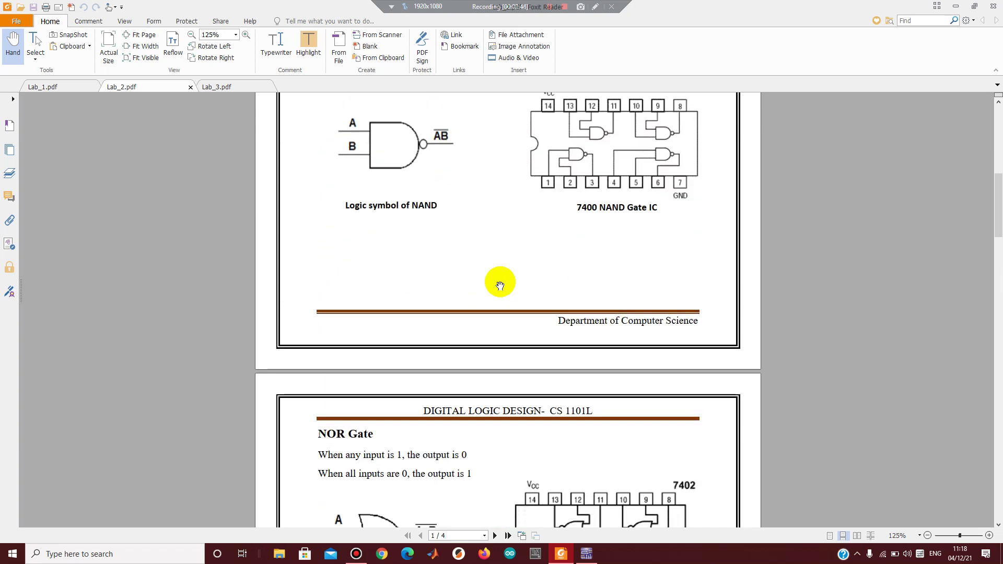
scroll(500, 285, "down", 10)
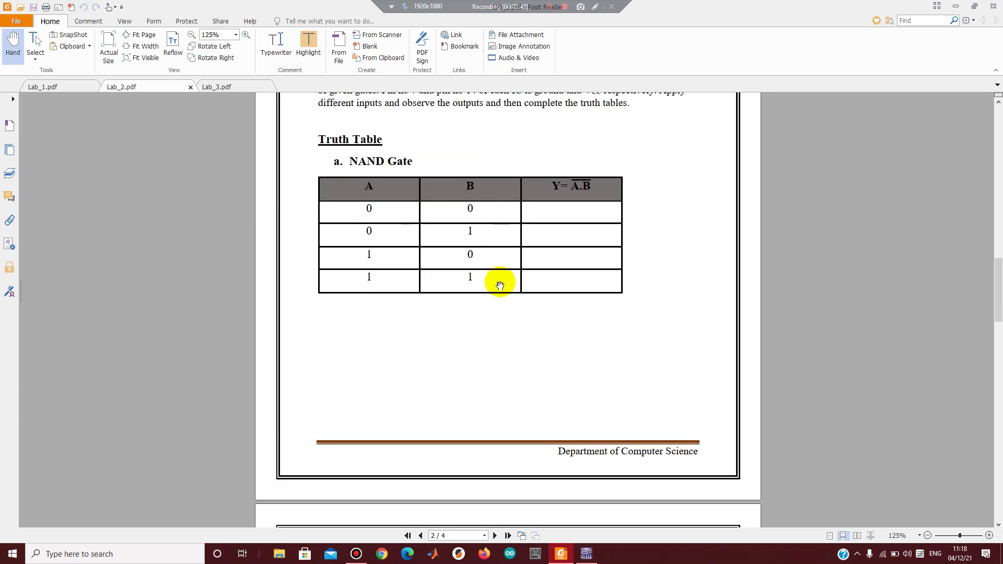
scroll(500, 285, "down", 7)
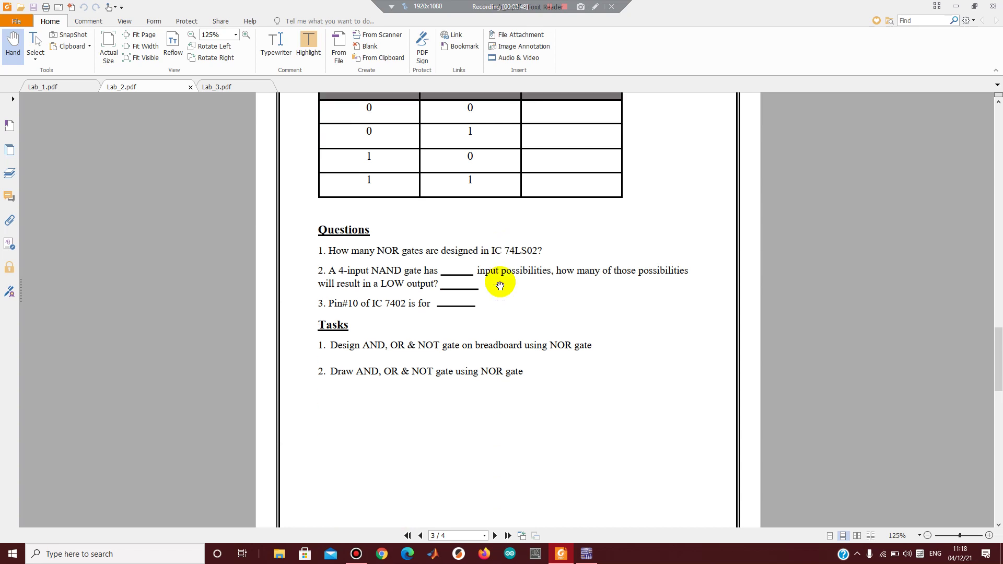
scroll(500, 285, "down", 1)
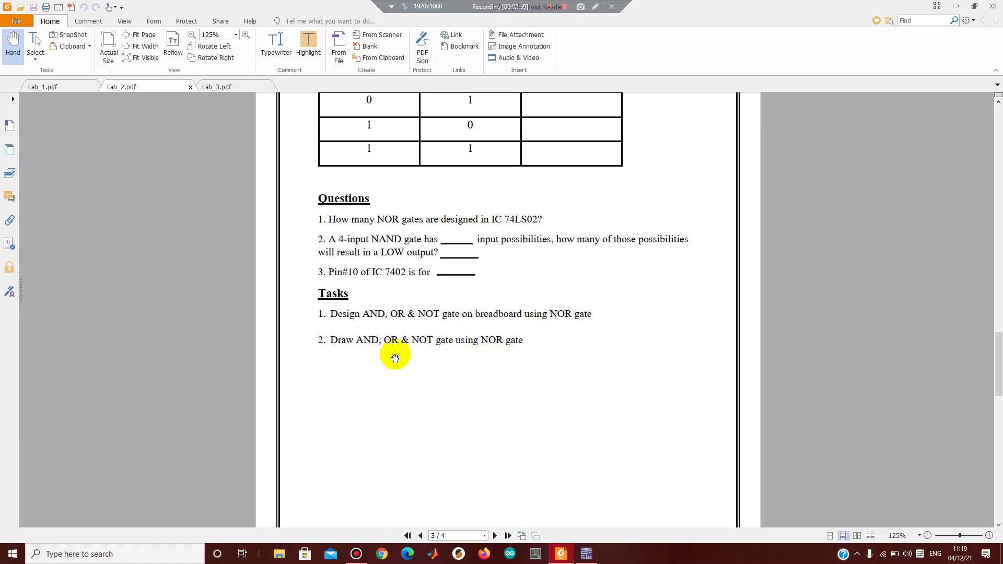
scroll(439, 365, "down", 5)
scroll(440, 365, "down", 2)
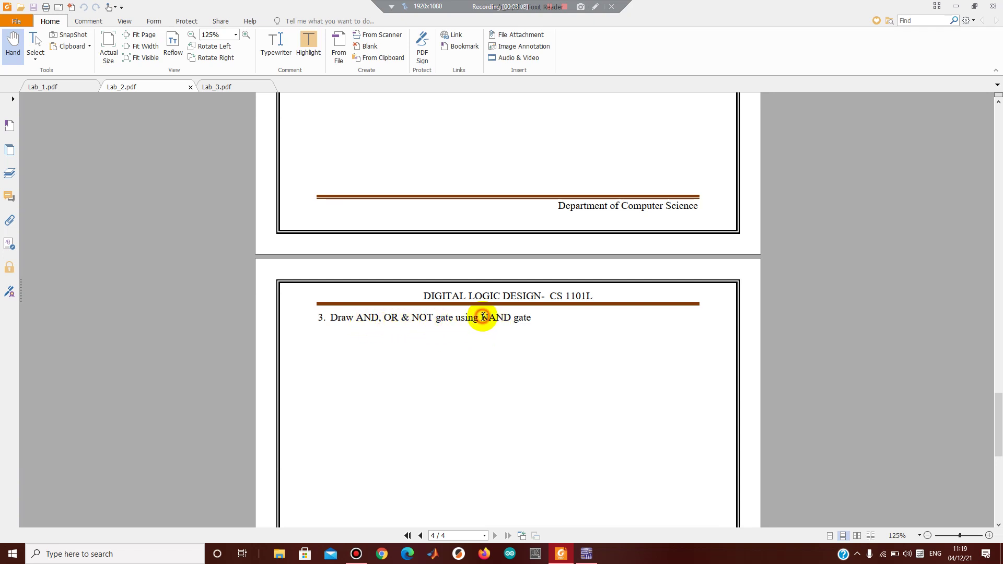
left_click_drag(481, 317, 511, 317)
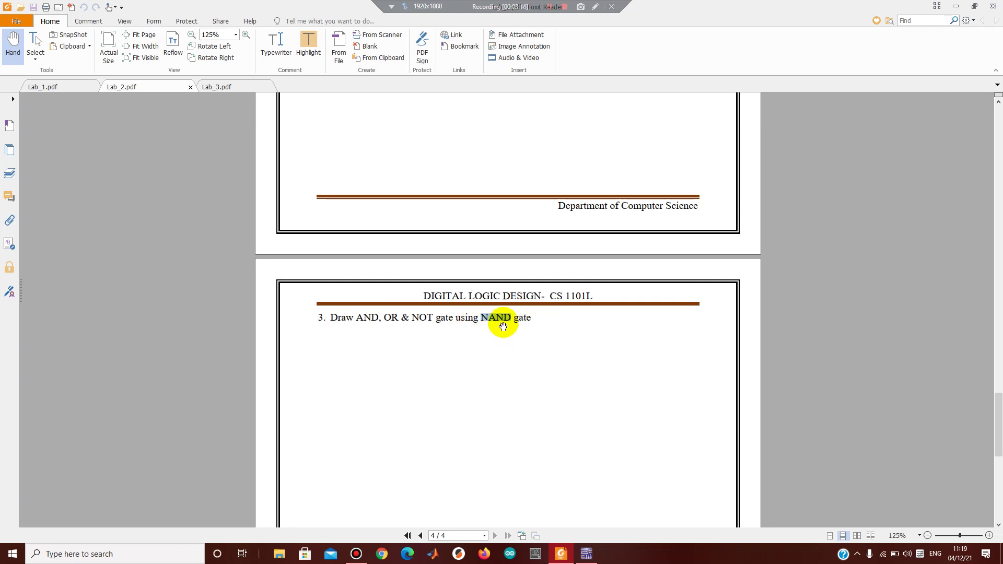
scroll(503, 326, "up", 7)
scroll(505, 322, "up", 15)
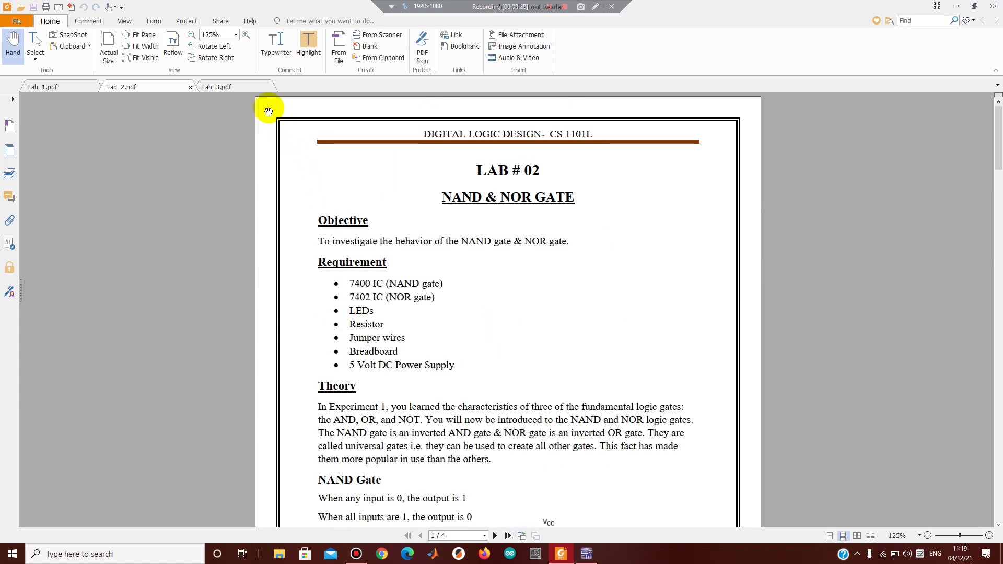
Read the XOR gate theory in Lab_3.pdf, marking the output rules for different inputs and for same inputs.
left_click(247, 86)
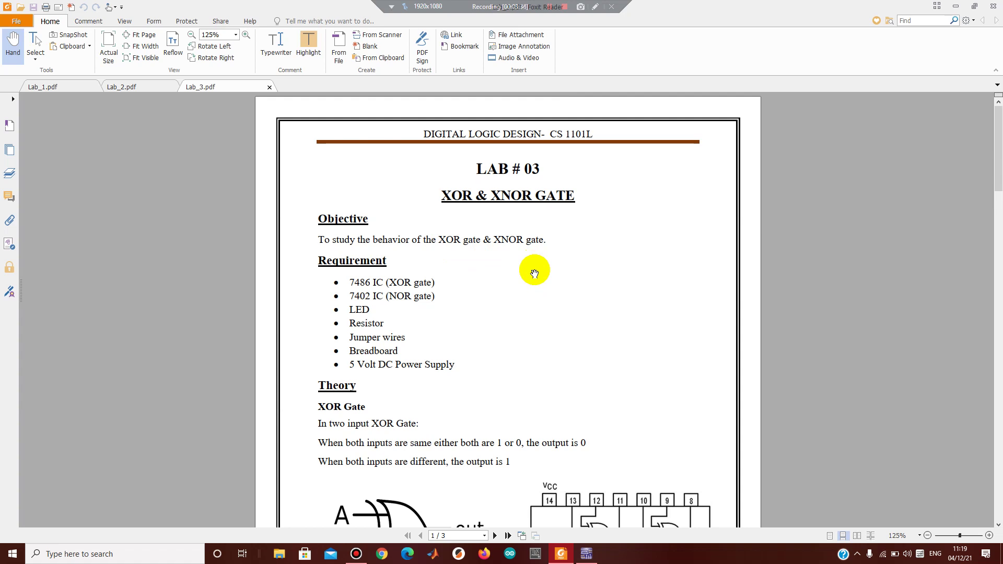
scroll(460, 313, "down", 6)
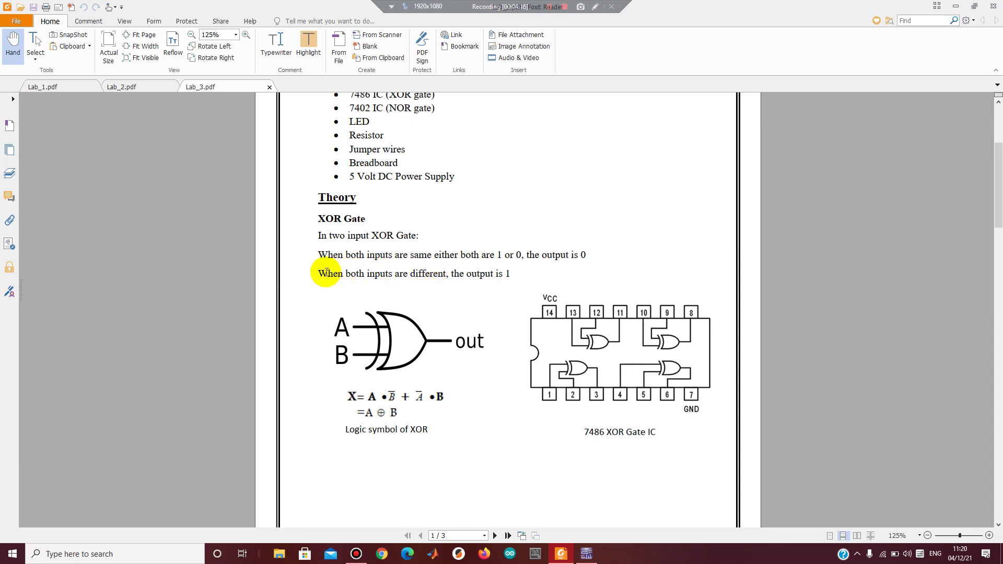
left_click_drag(316, 273, 511, 273)
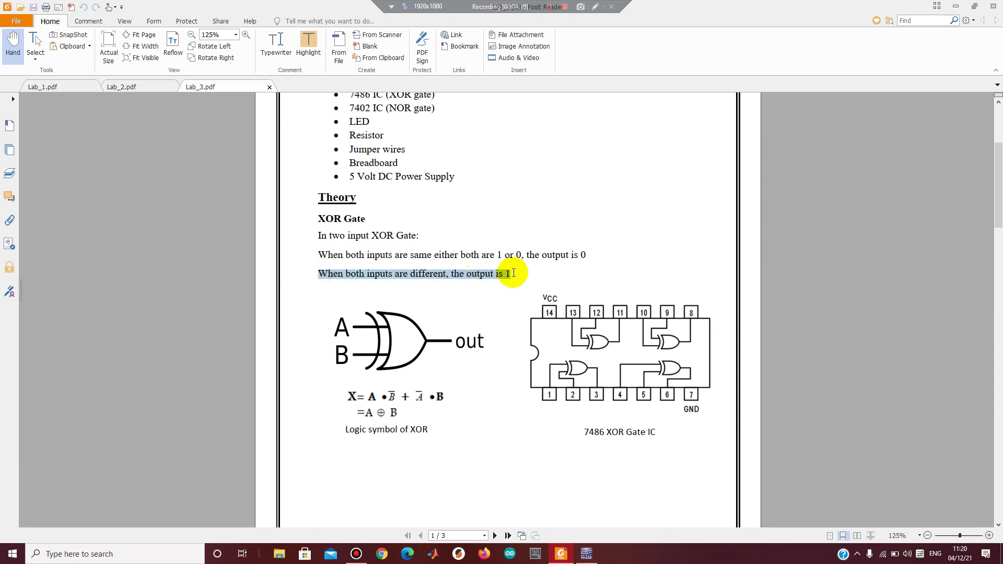
left_click_drag(320, 254, 592, 255)
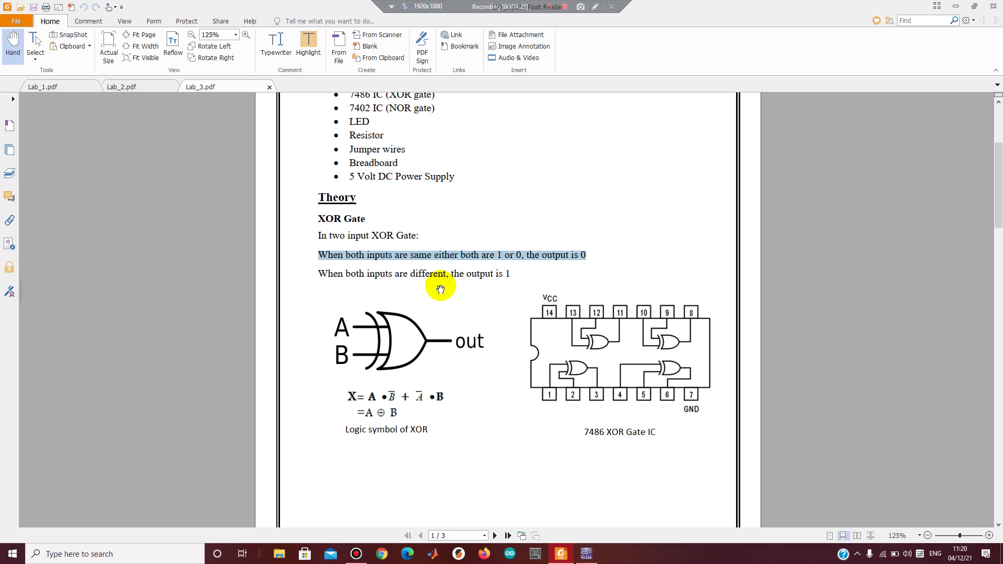
left_click(567, 407)
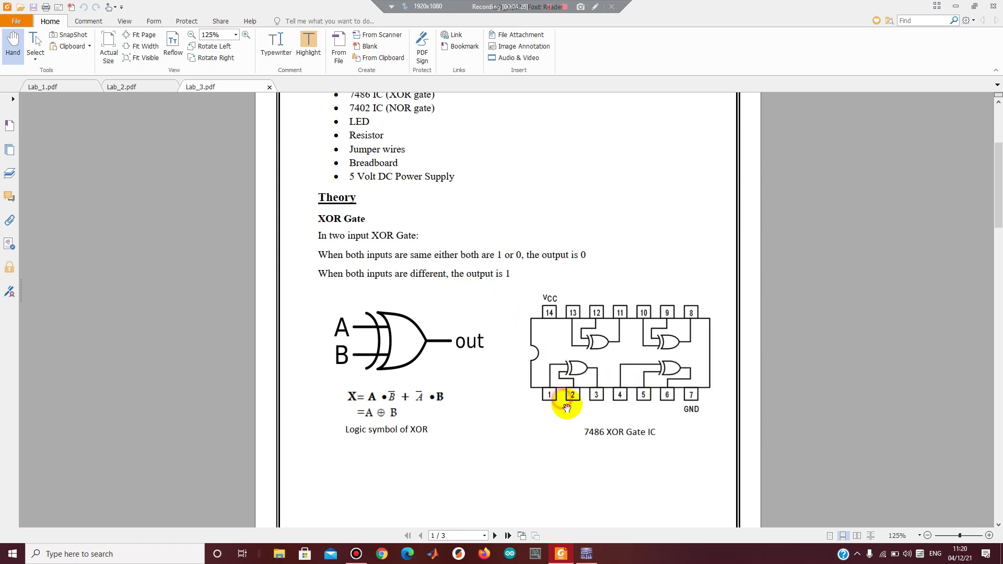
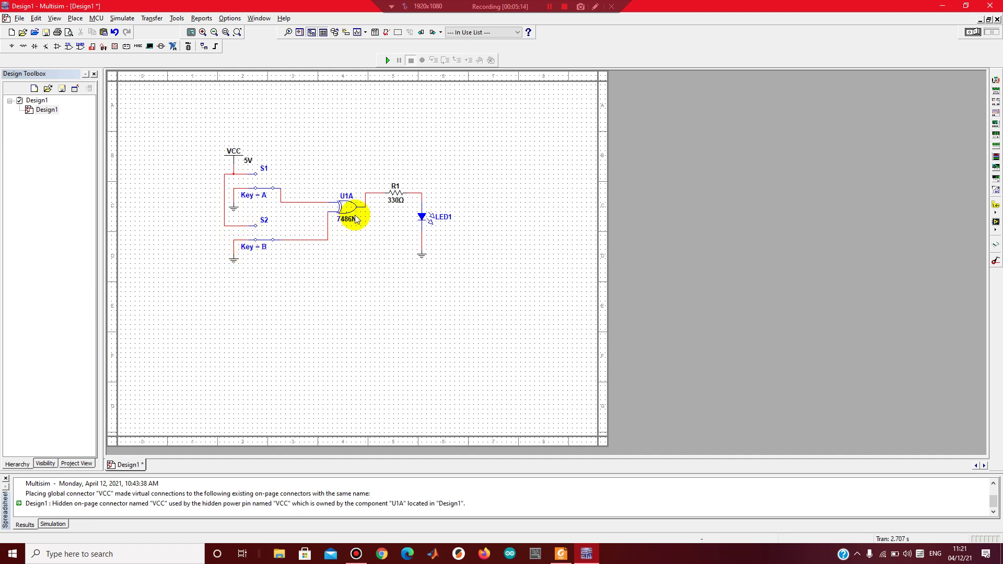
Switch to Multisim and flip switches S1 and S2 of the XOR circuit between VCC and ground.
left_click(255, 180)
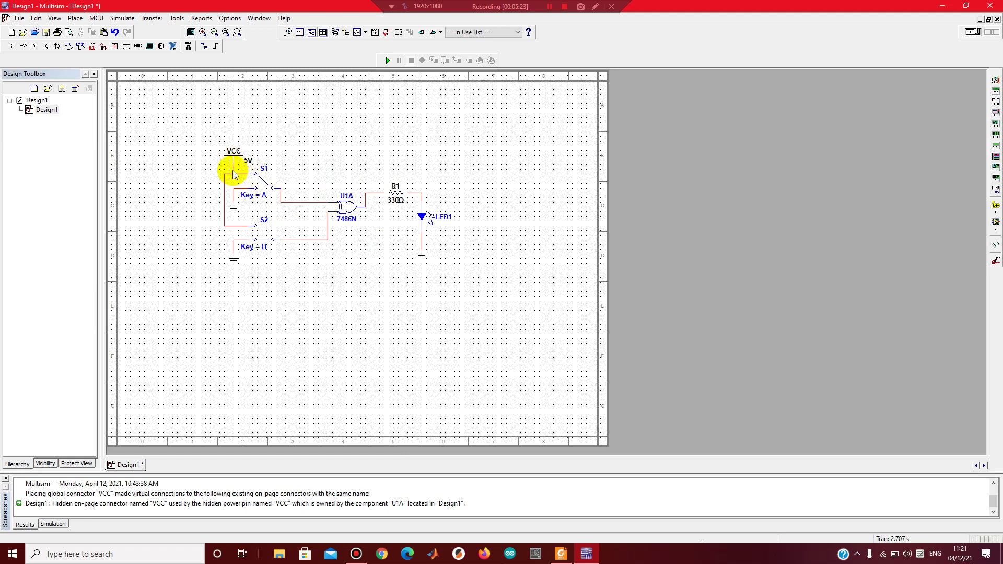
left_click(266, 241)
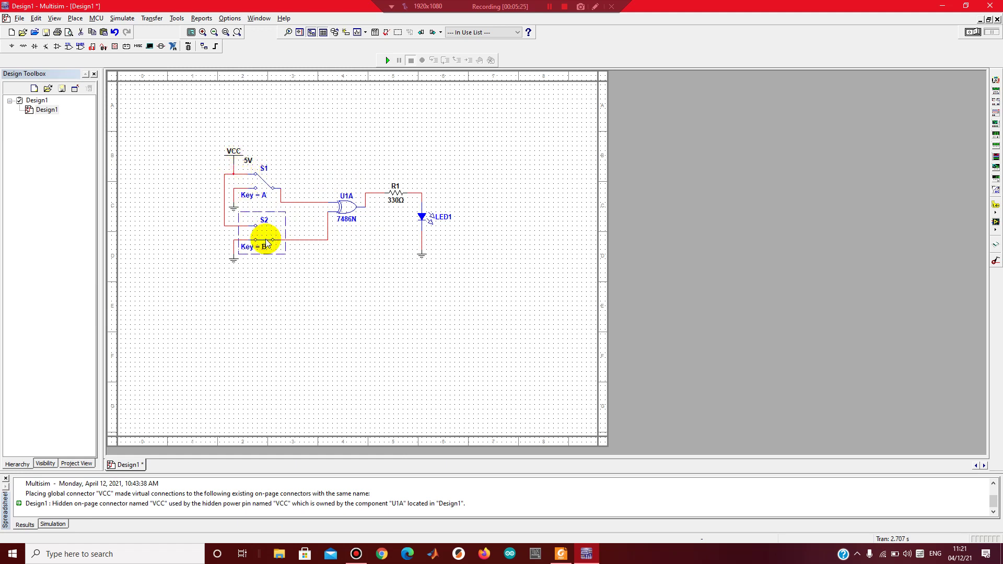
left_click(273, 291)
left_click(267, 240)
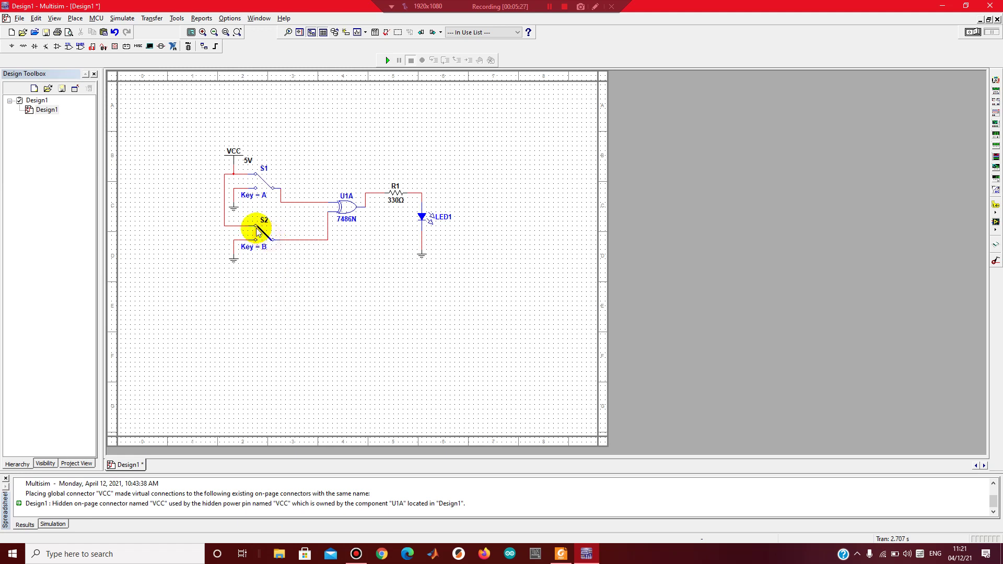
left_click(260, 178)
left_click(261, 179)
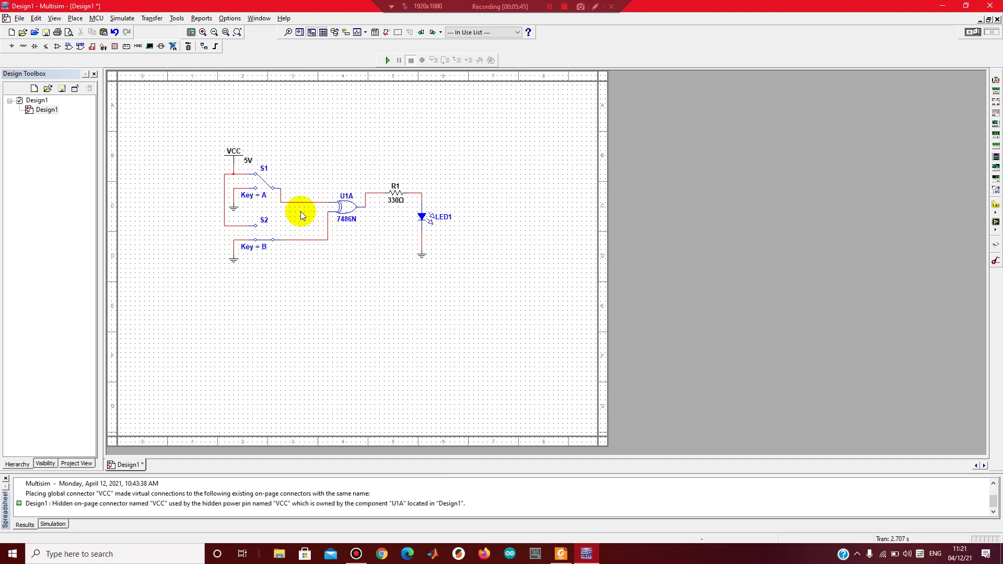
Simulate the 7486N XOR circuit, toggle switches A and B through different input combinations to check LED1, and stop the simulation.
left_click(388, 60)
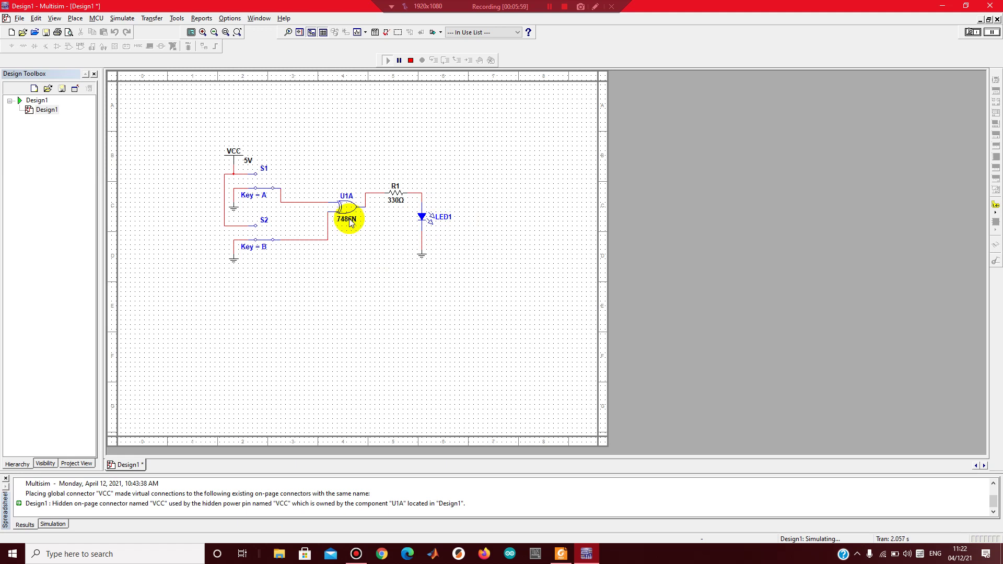
key("b")
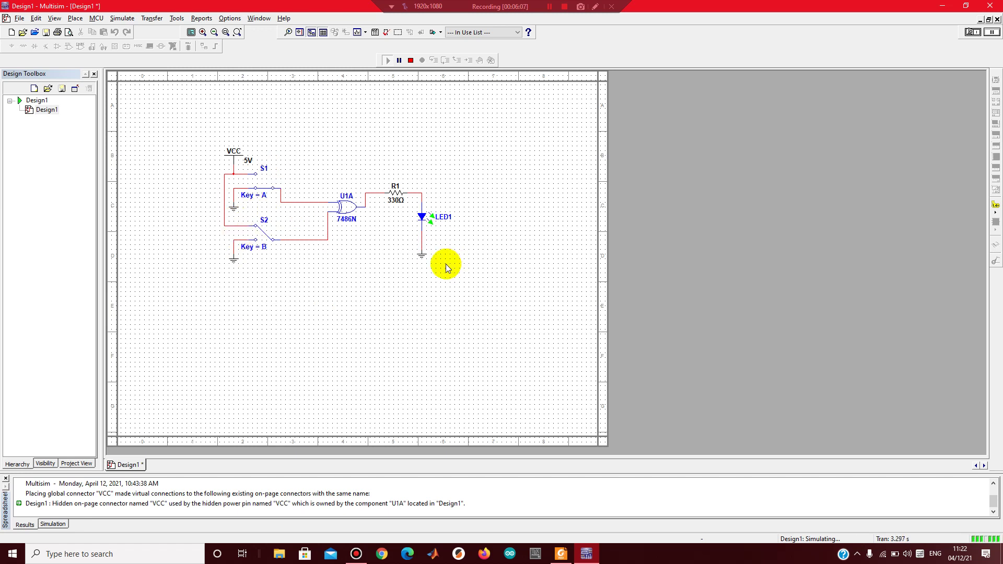
key("a")
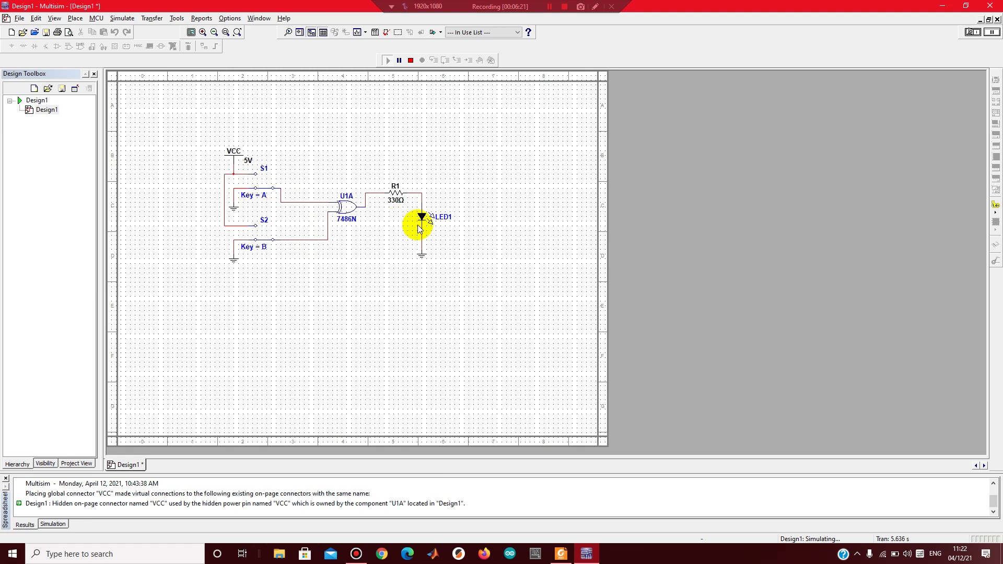
key("a")
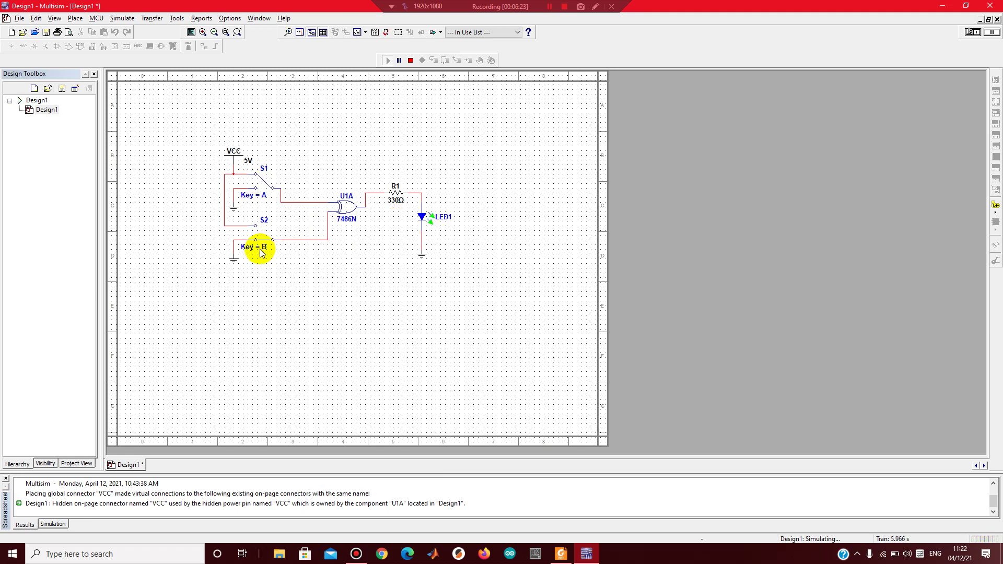
key("a")
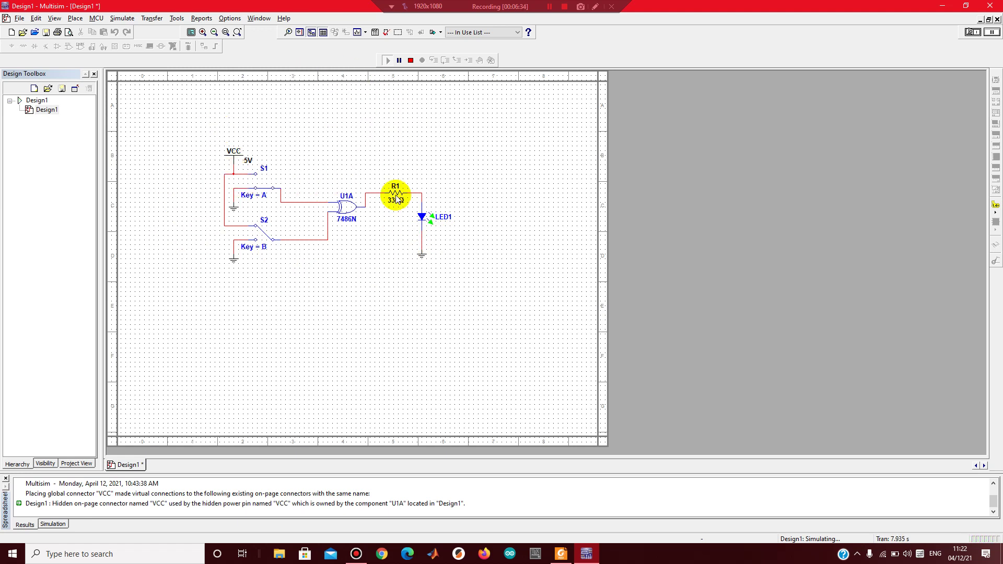
left_click(411, 60)
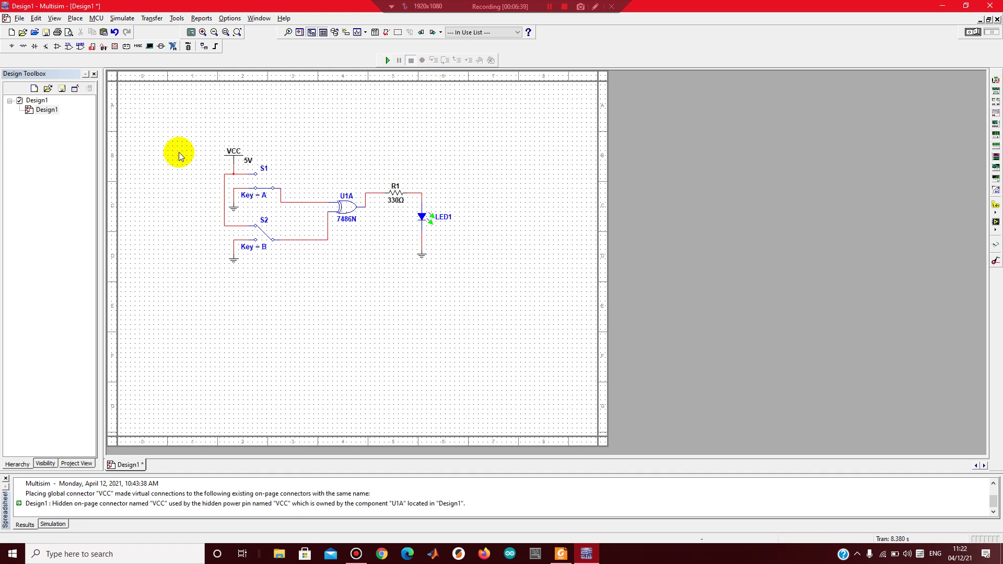
Delete the entire XOR gate circuit from the Design1 schematic.
left_click_drag(194, 132, 521, 372)
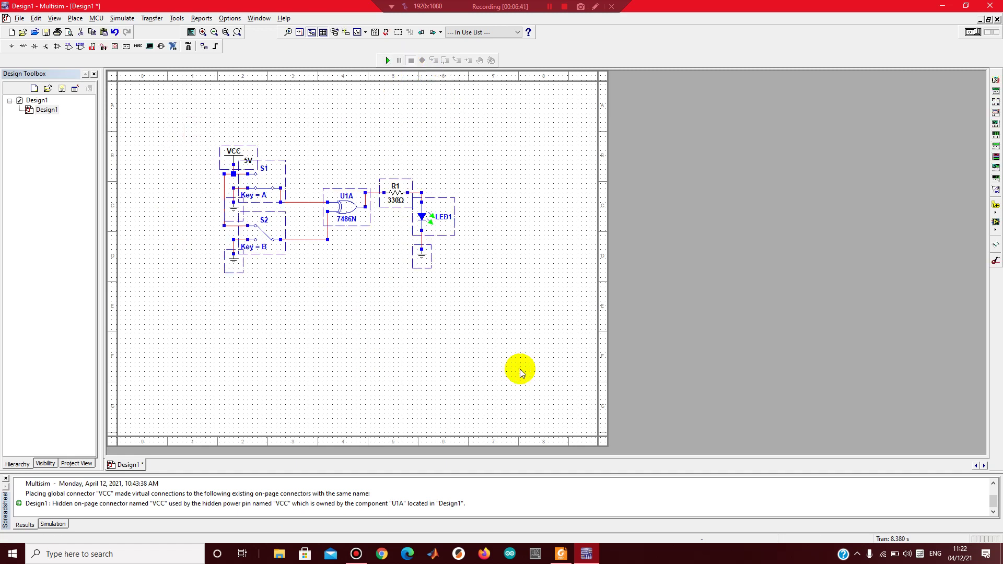
key("Delete")
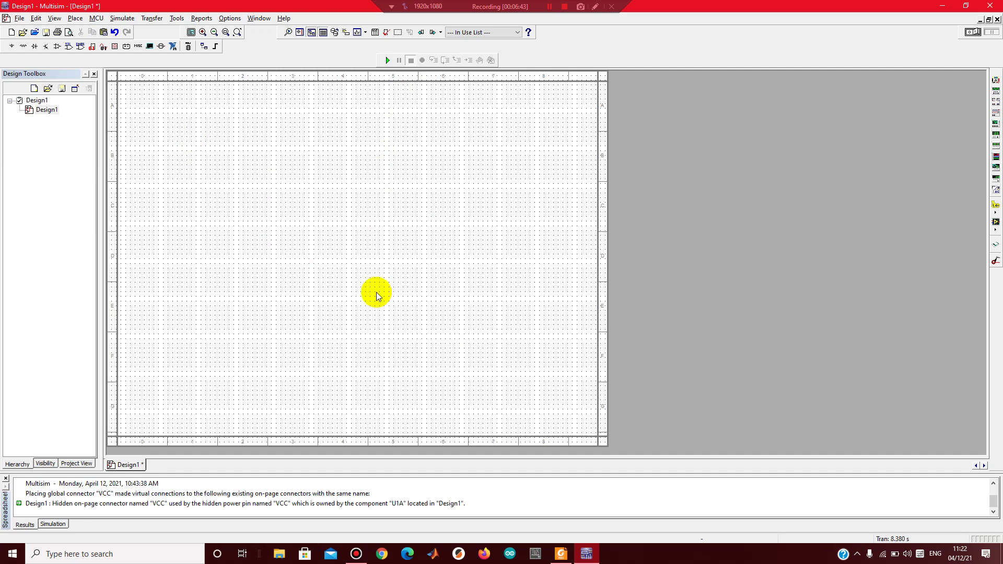
Find the 7486N quad 2-input XOR among the TTL components and place its section A on the empty schematic.
left_click(70, 49)
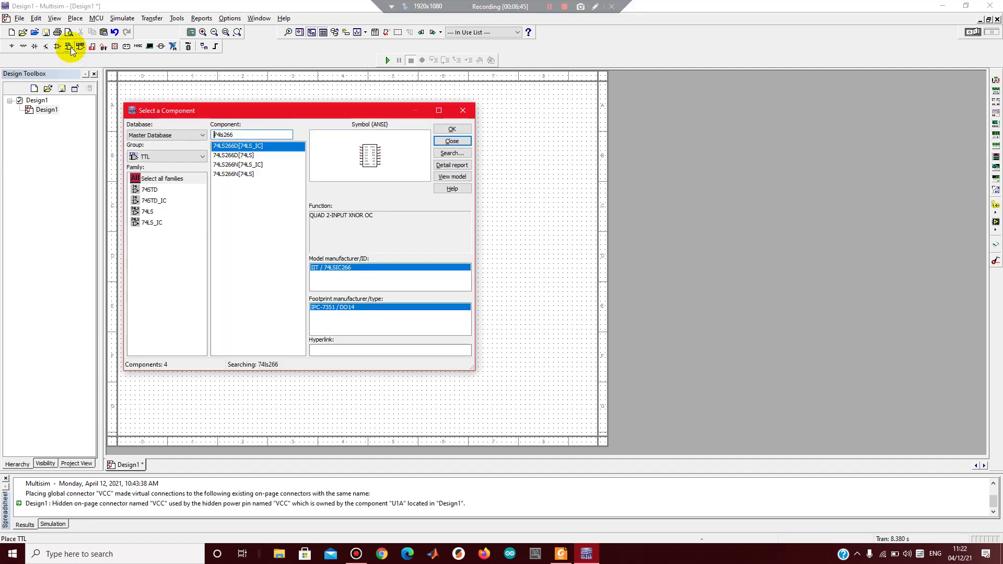
double_click(237, 134)
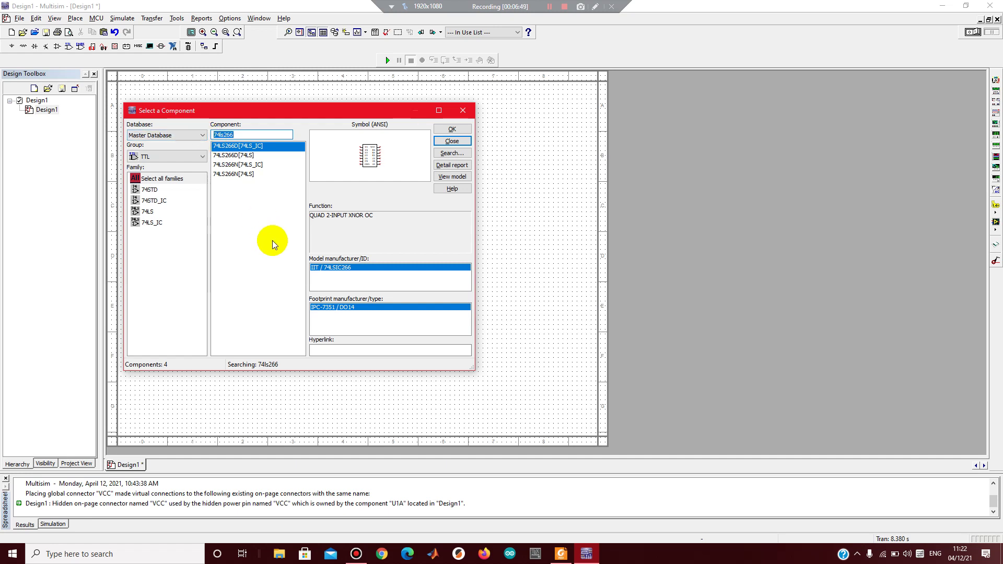
type("7486")
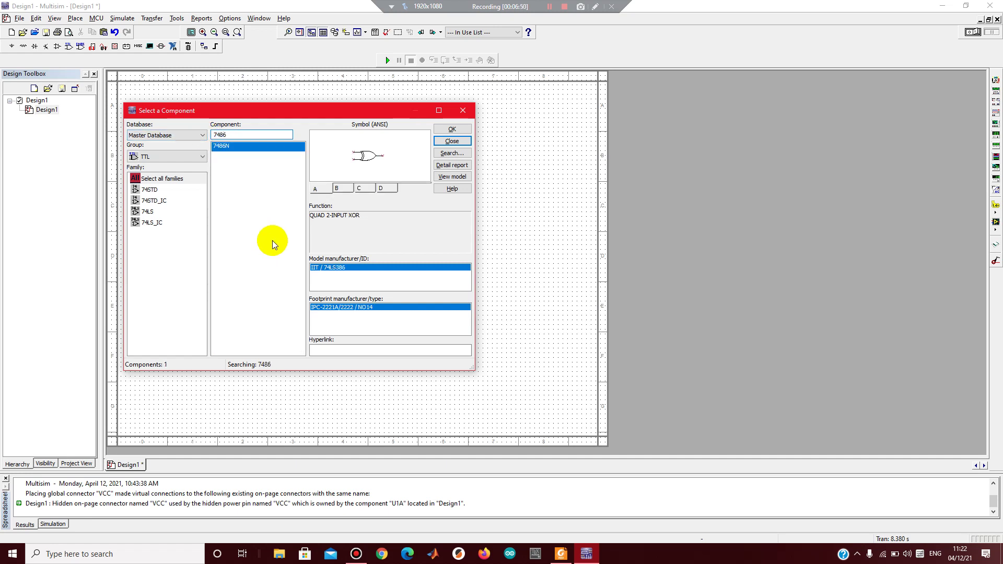
left_click(257, 146)
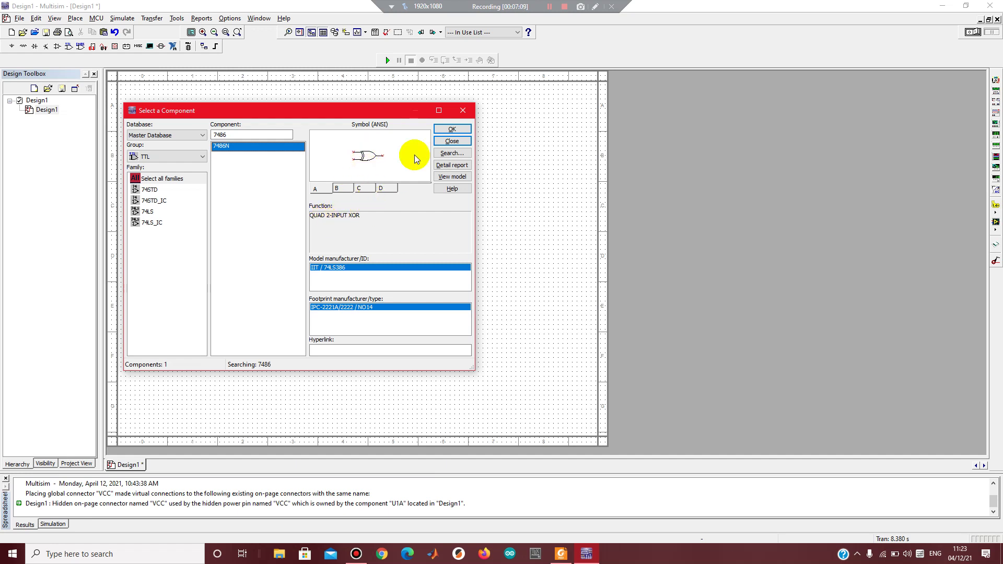
left_click(452, 129)
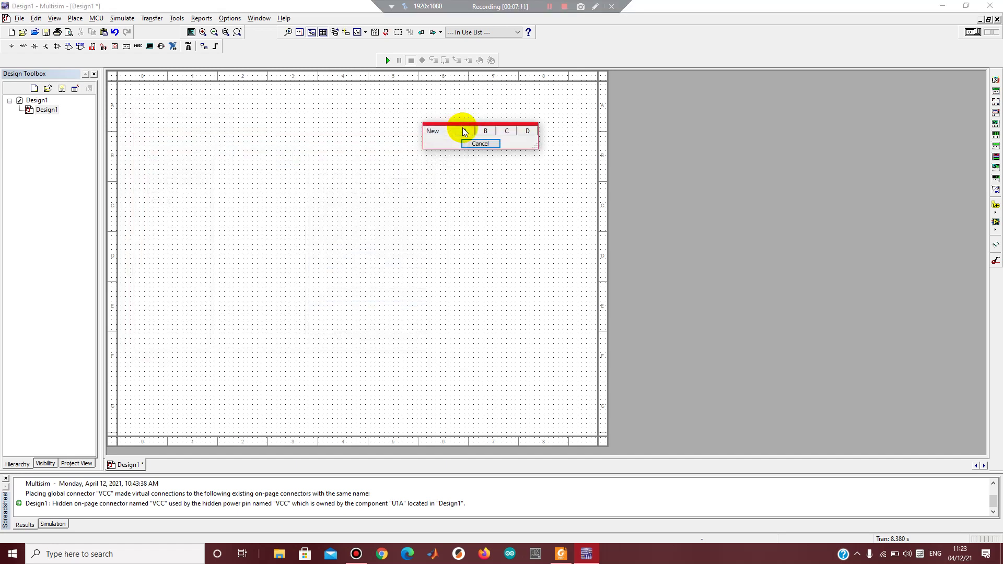
left_click_drag(435, 132, 394, 92)
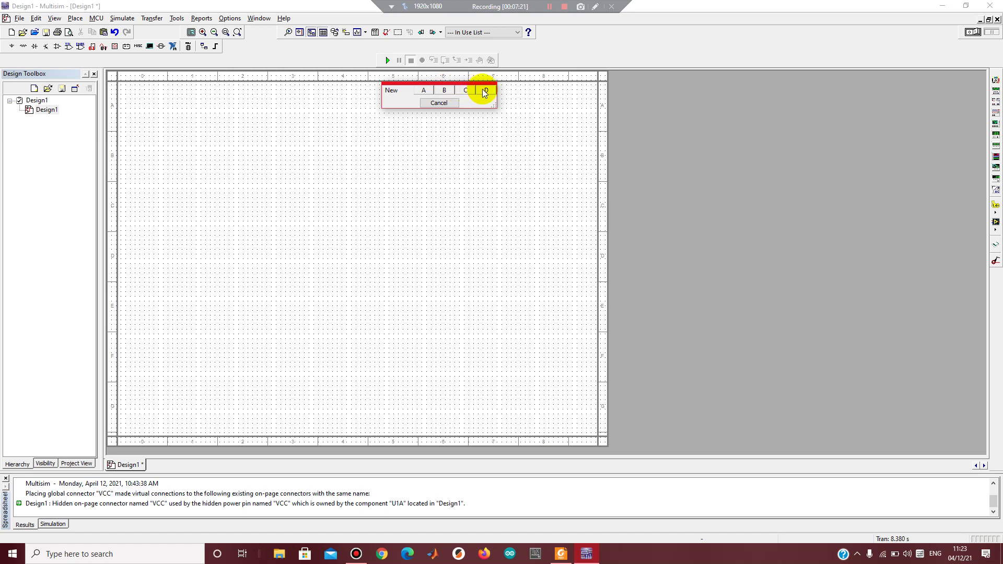
left_click(425, 90)
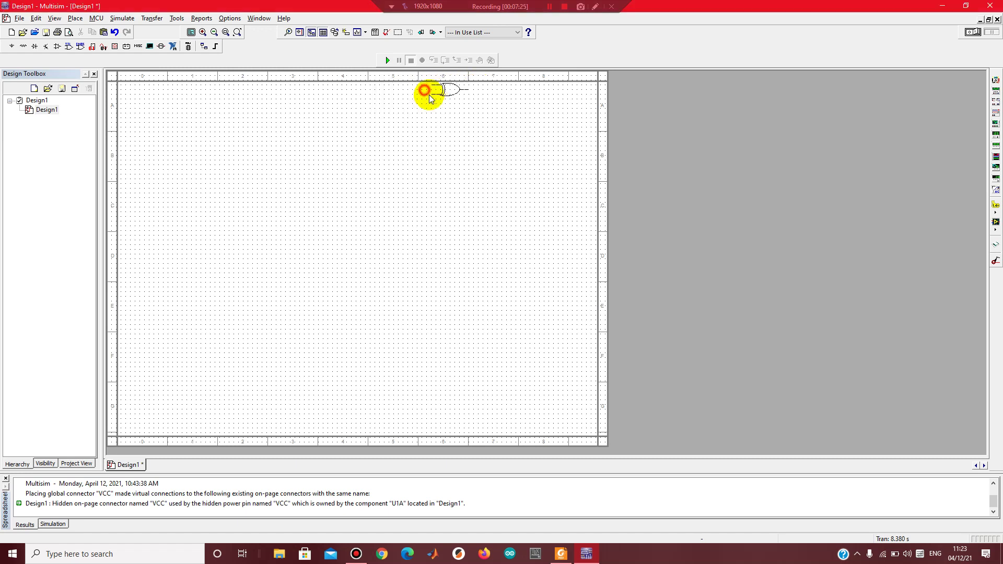
left_click(357, 173)
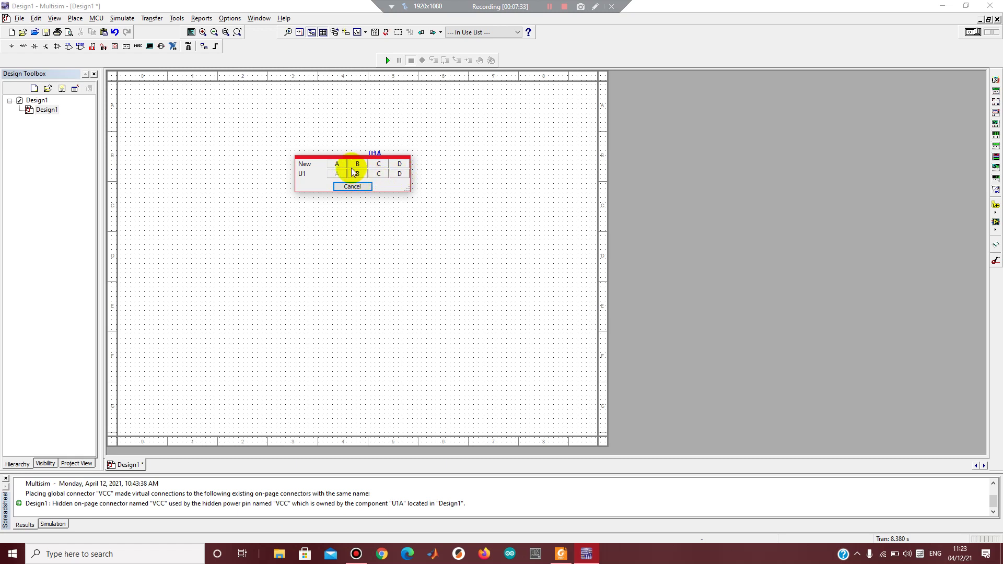
left_click_drag(308, 163, 512, 121)
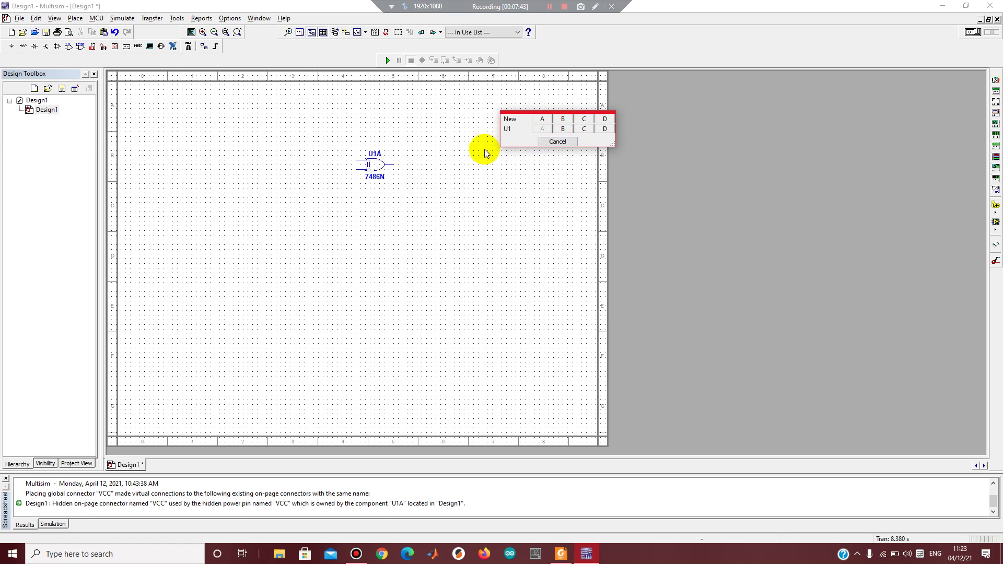
left_click(557, 141)
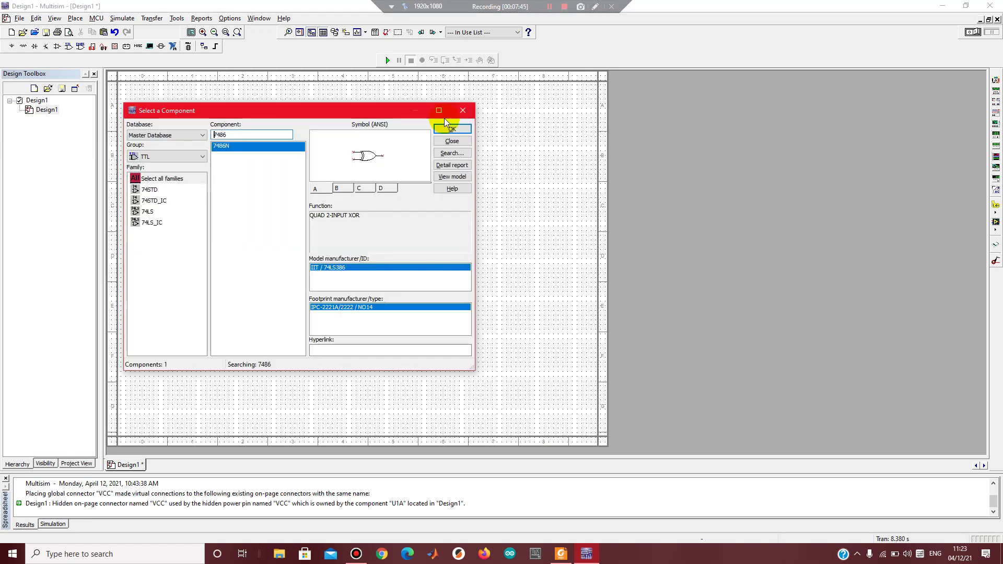
Choose the SPDT switch from the SWITCH family across all component groups and place one to the left of the XOR gate.
left_click(201, 157)
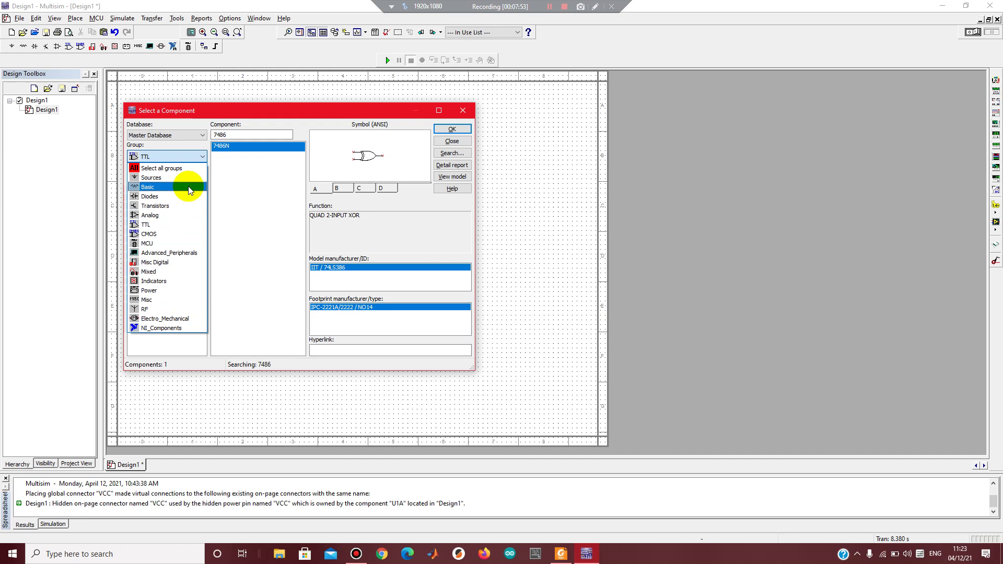
left_click(201, 156)
left_click(193, 158)
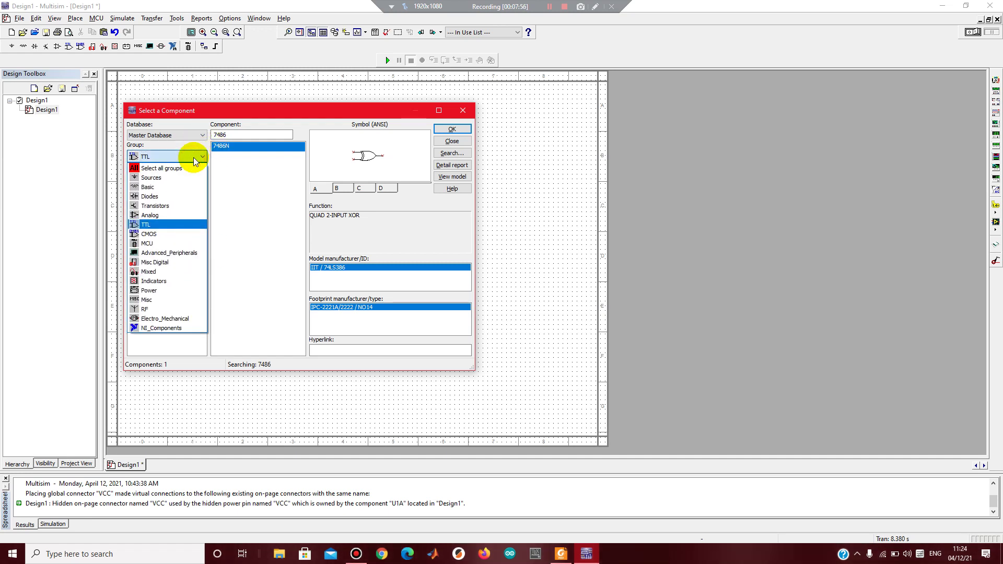
left_click(185, 167)
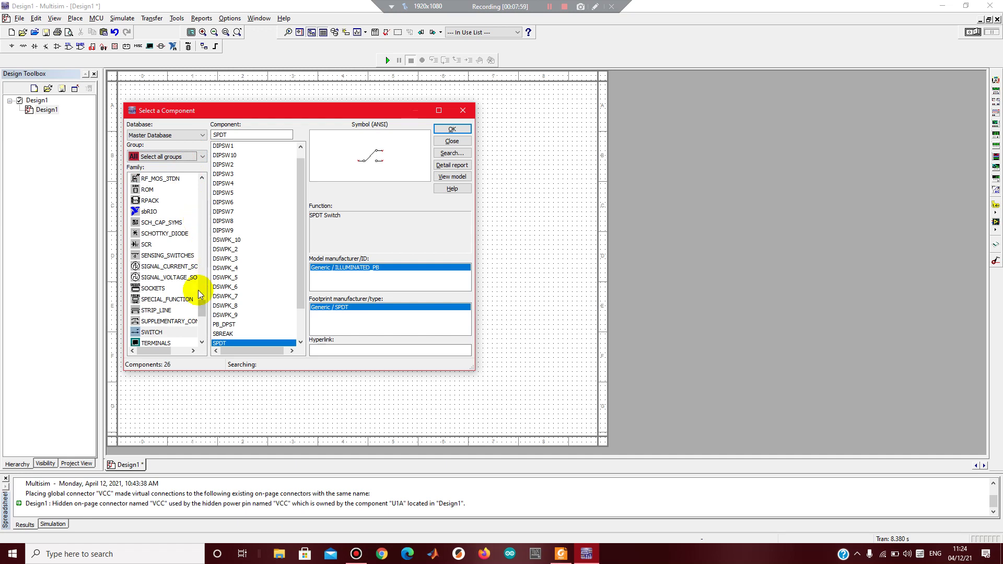
left_click(165, 332)
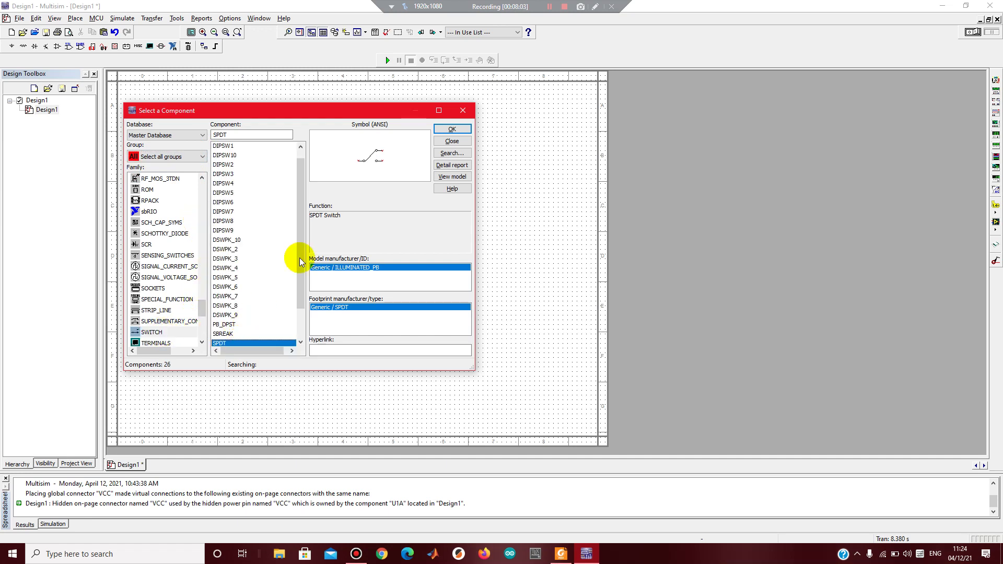
left_click(452, 130)
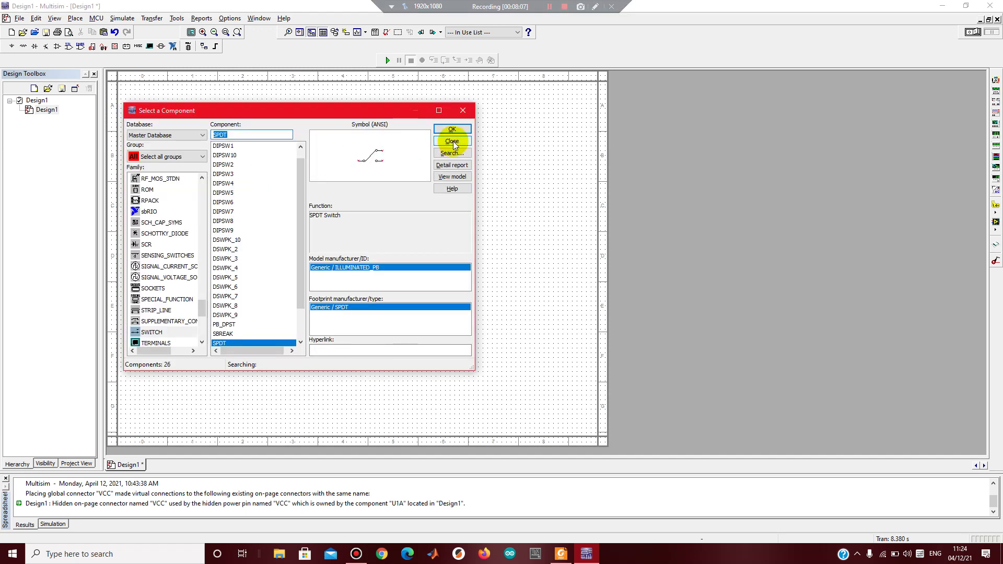
left_click(452, 141)
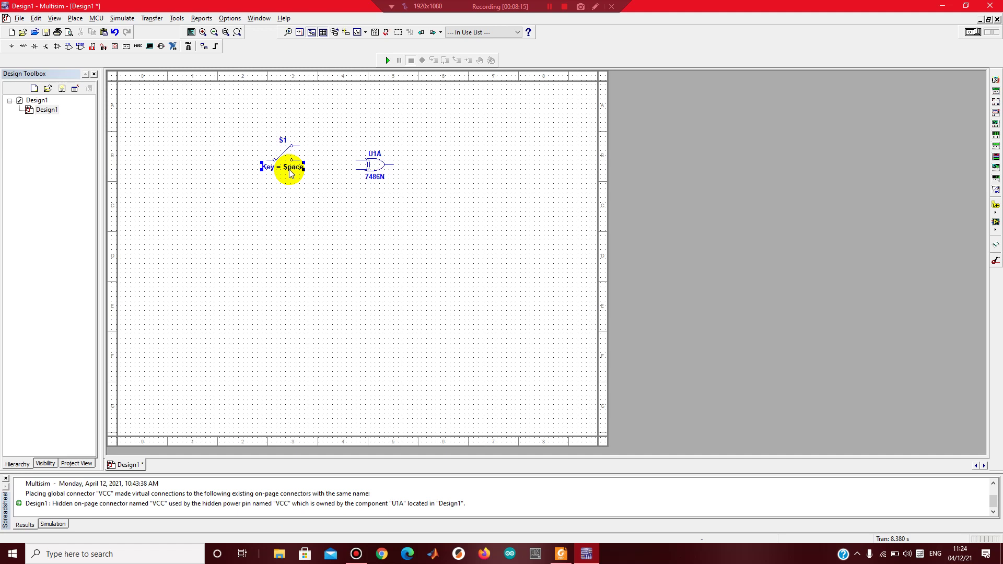
Set the toggle key of switch S1 to A.
double_click(290, 171)
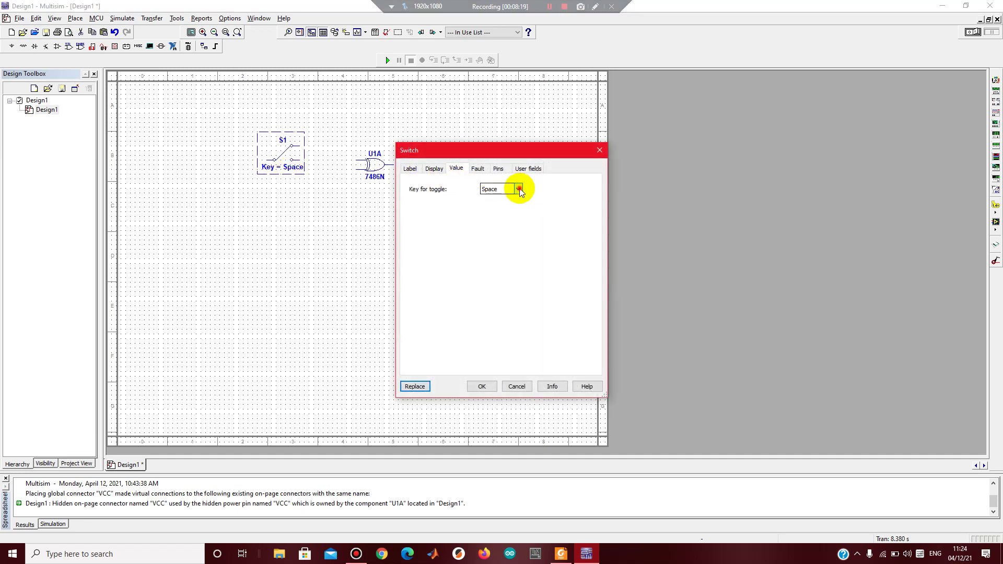
left_click(517, 188)
left_click(506, 206)
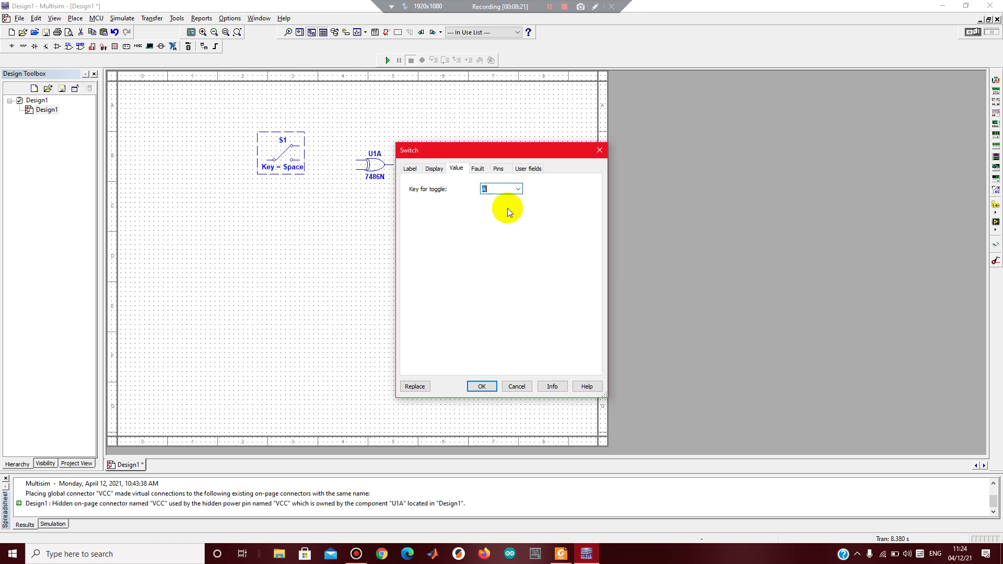
left_click(478, 387)
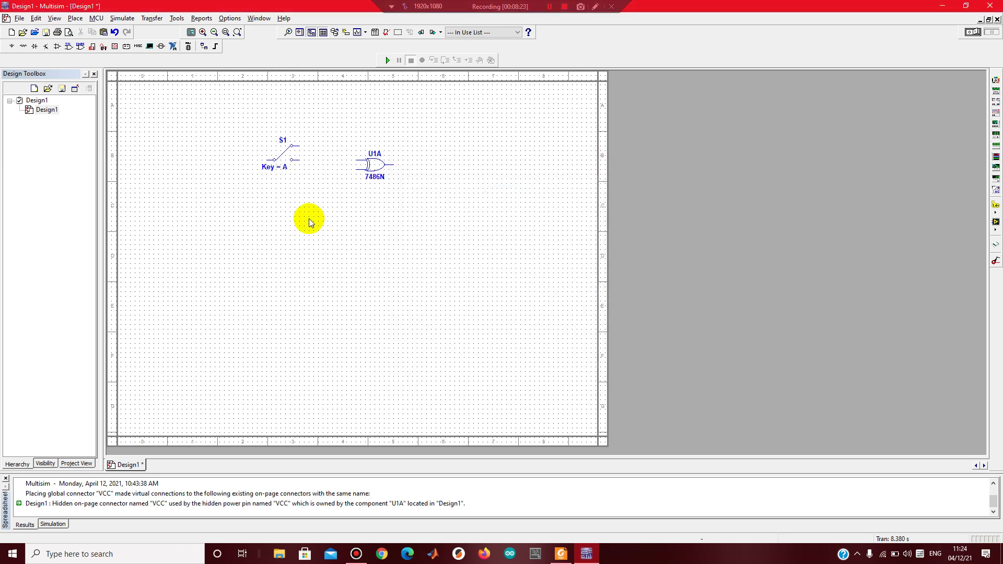
Flip switch S1 horizontally so its common terminal faces the XOR gate.
left_click(294, 163)
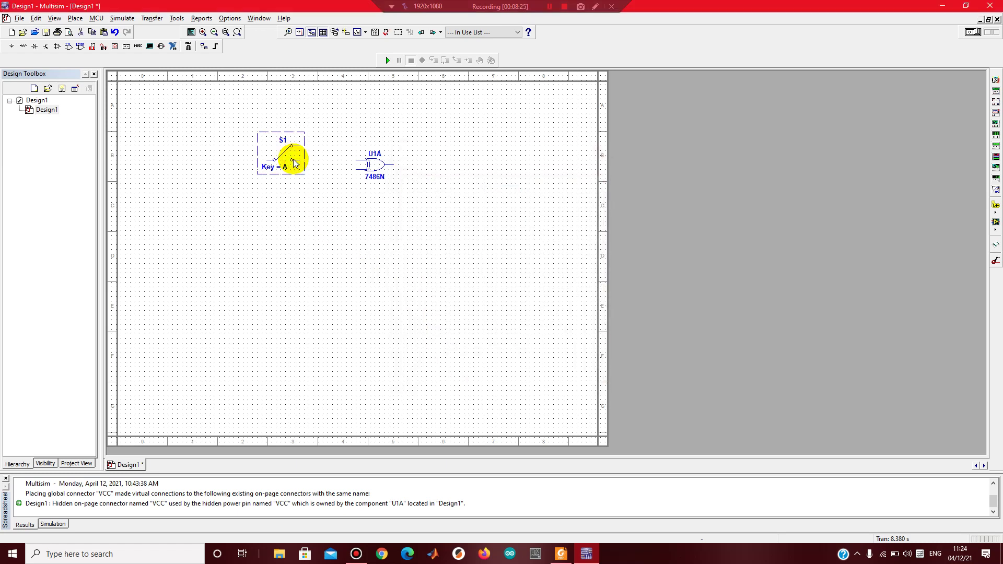
right_click(292, 161)
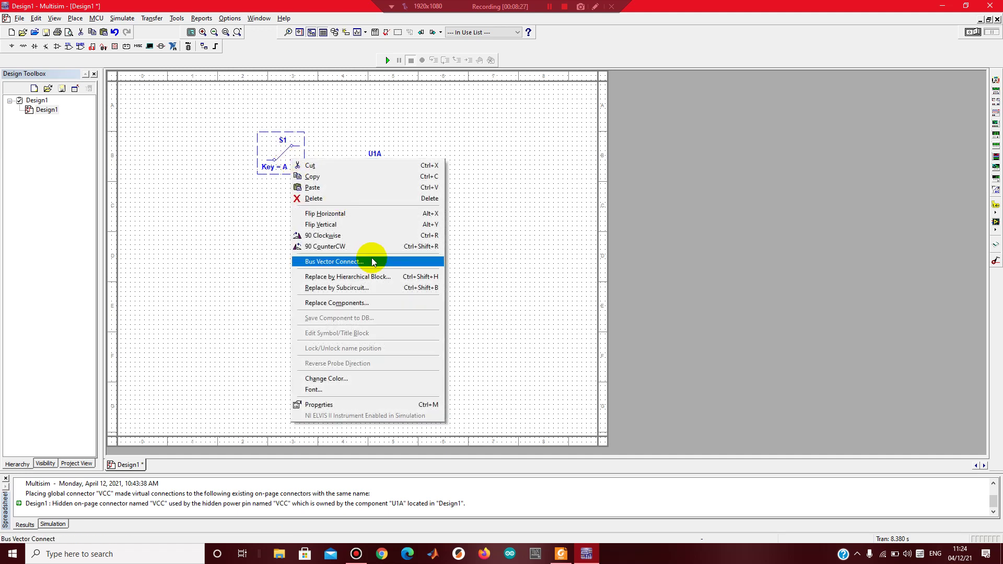
left_click(380, 217)
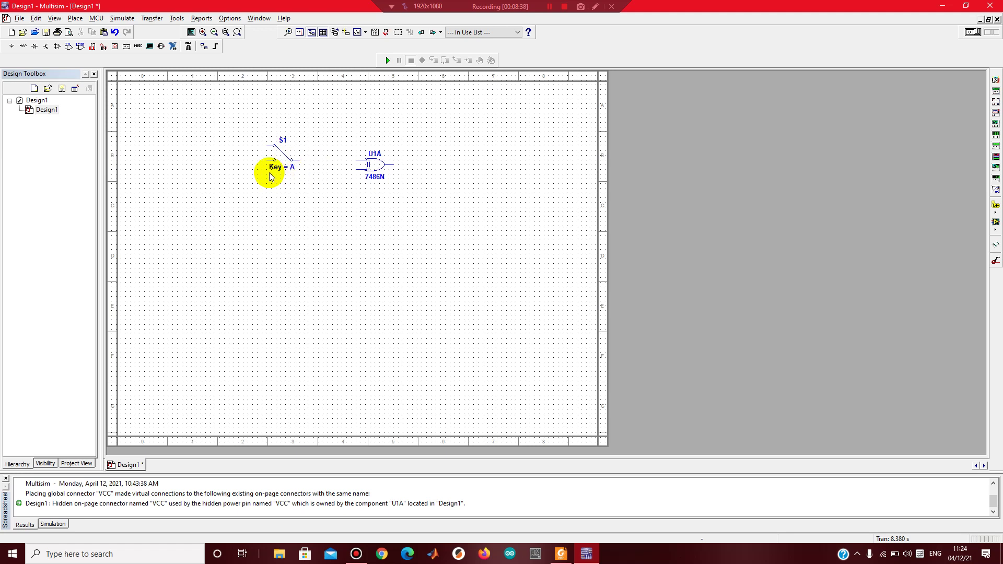
Duplicate switch S1 and place the copy directly below it.
left_click_drag(257, 130, 323, 203)
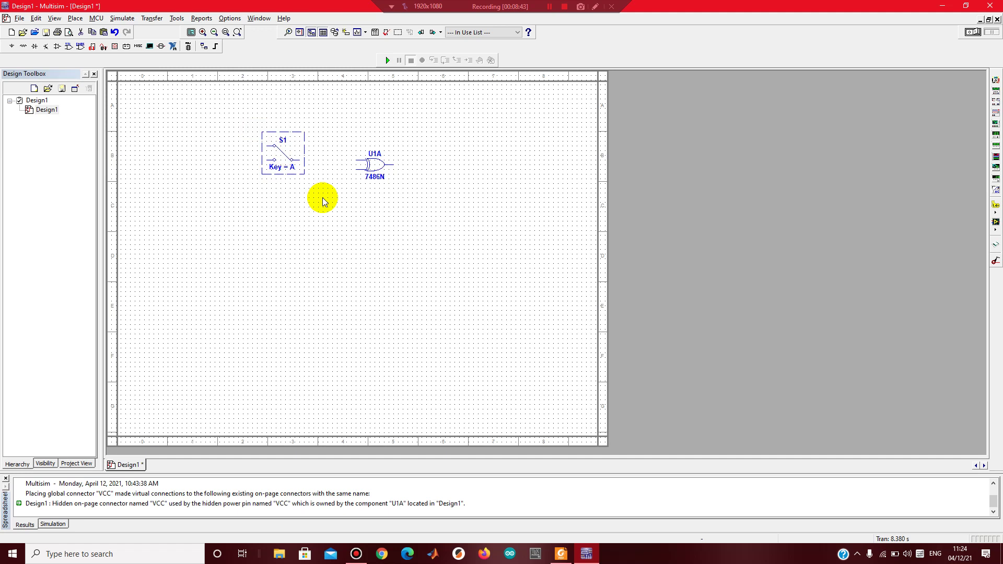
key("ctrl+v")
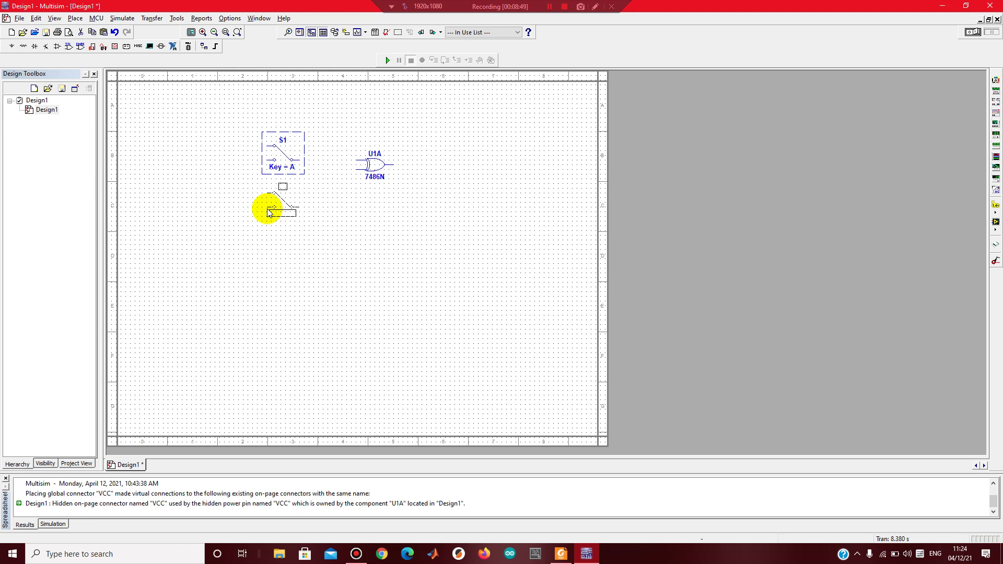
left_click(267, 213)
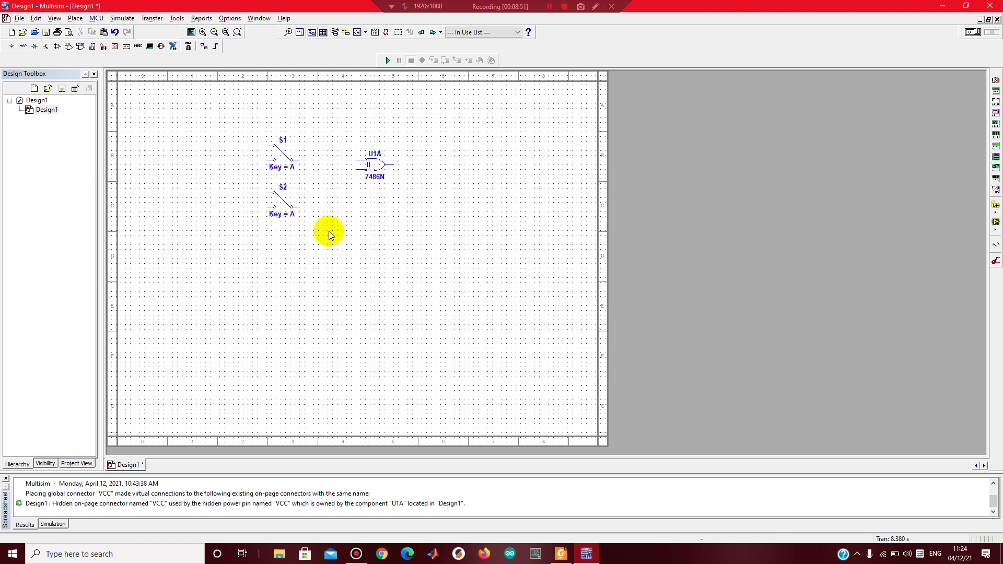
Set the toggle key of switch S2 to B.
double_click(289, 215)
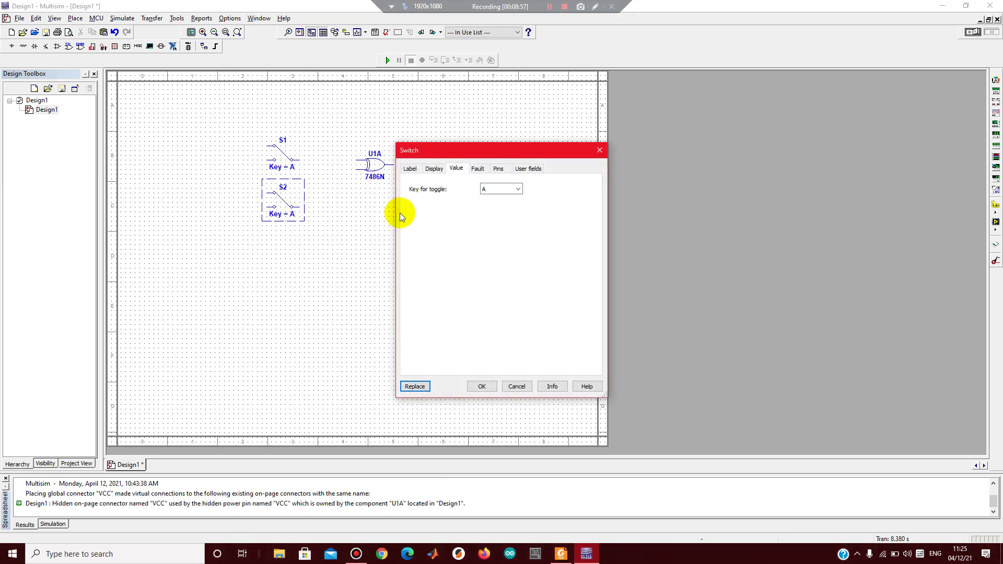
left_click(518, 190)
left_click(510, 208)
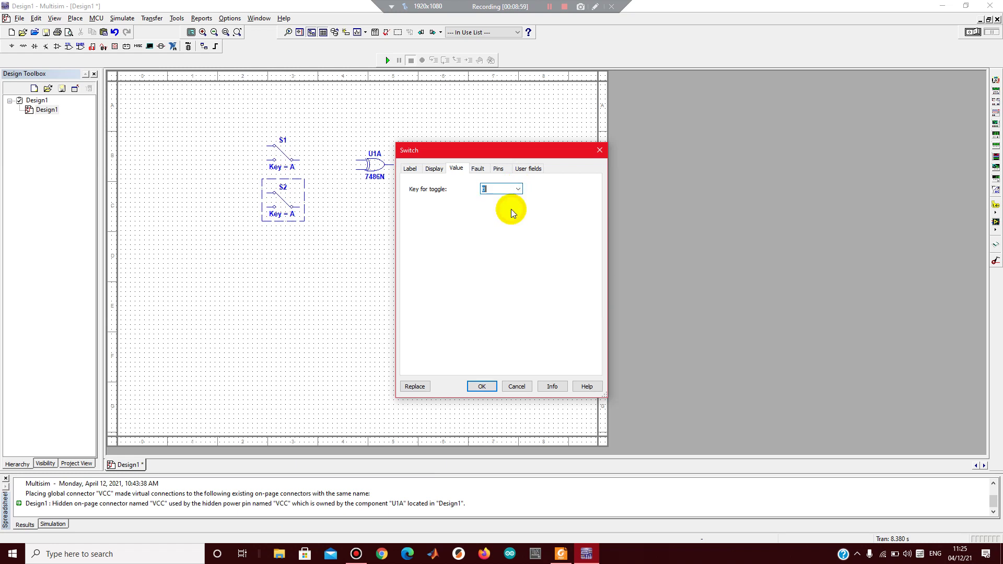
left_click(483, 388)
left_click(333, 229)
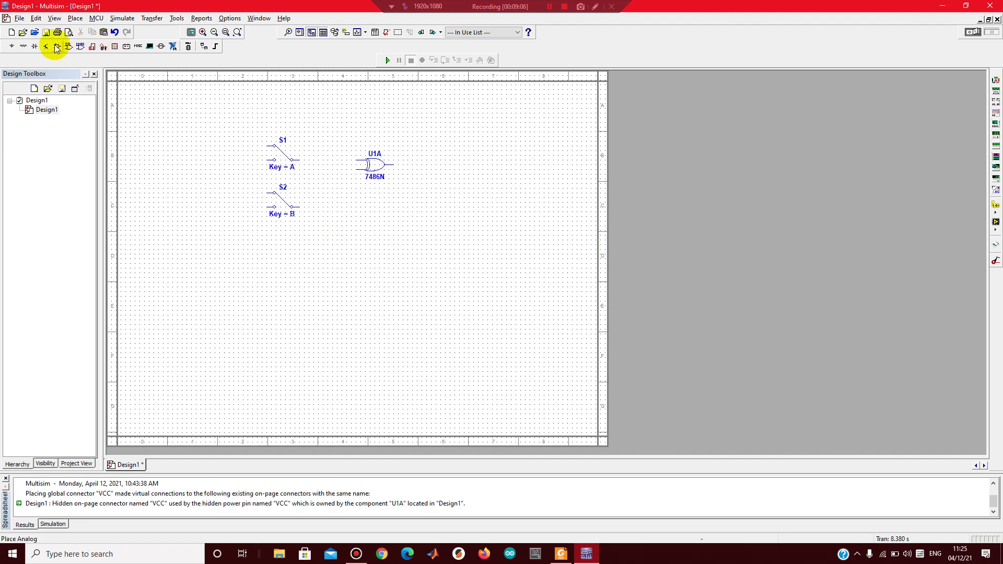
Place a VCC supply from the power sources above and to the left of switch S1.
left_click(12, 46)
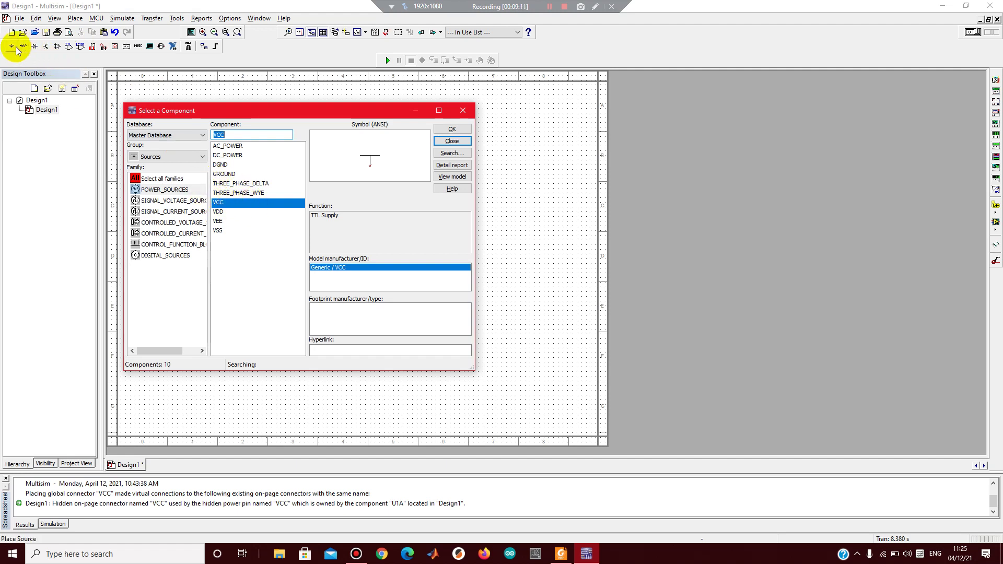
left_click(225, 203)
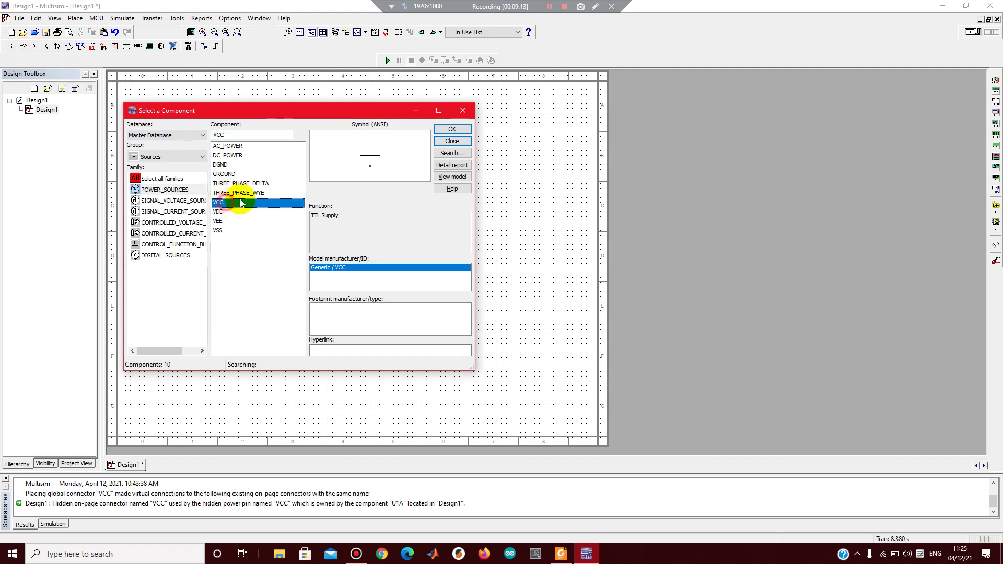
left_click(469, 131)
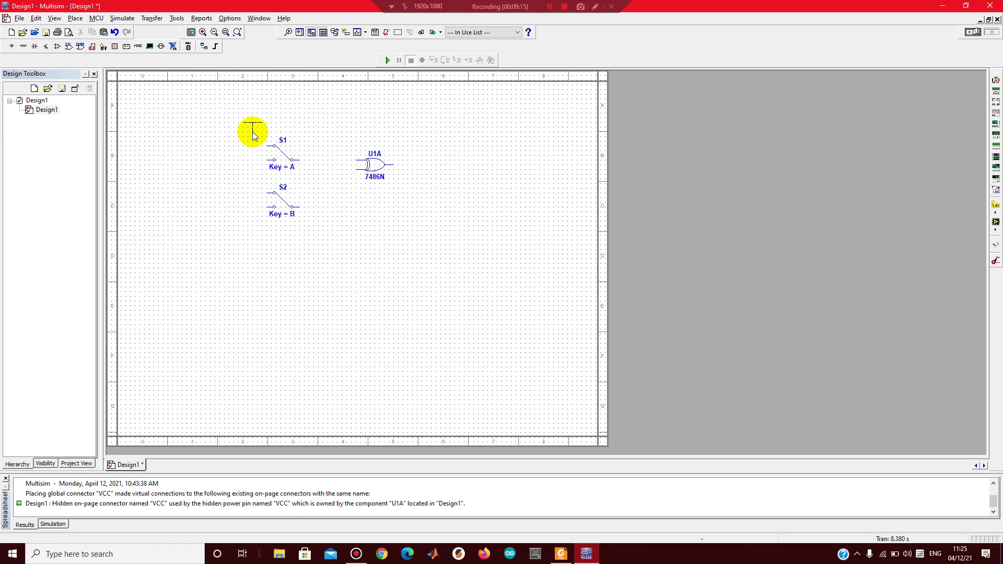
left_click(255, 140)
left_click(478, 313)
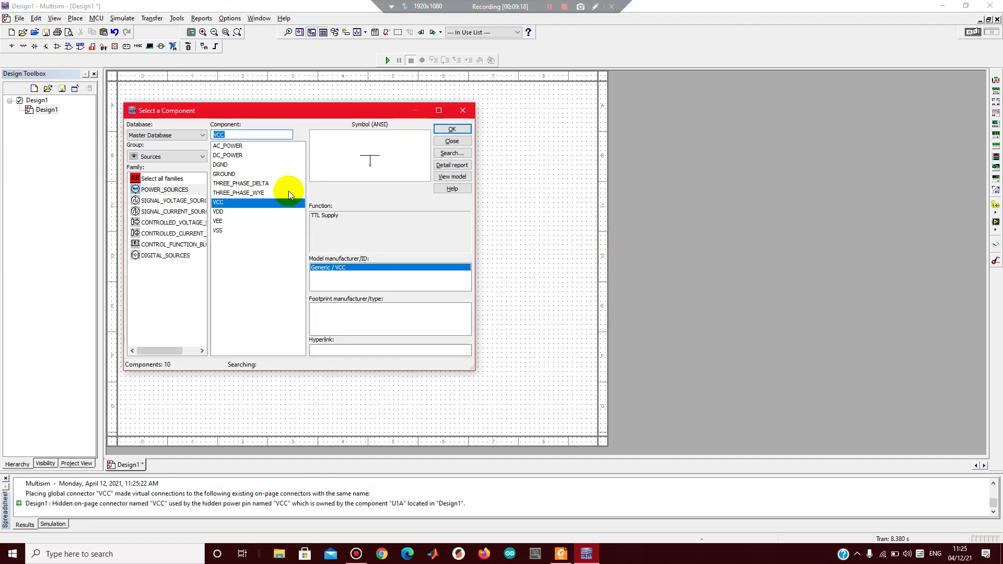
Place a GROUND symbol from the power sources below and to the left of switch S2, and close the component browser.
left_click(223, 174)
left_click(452, 129)
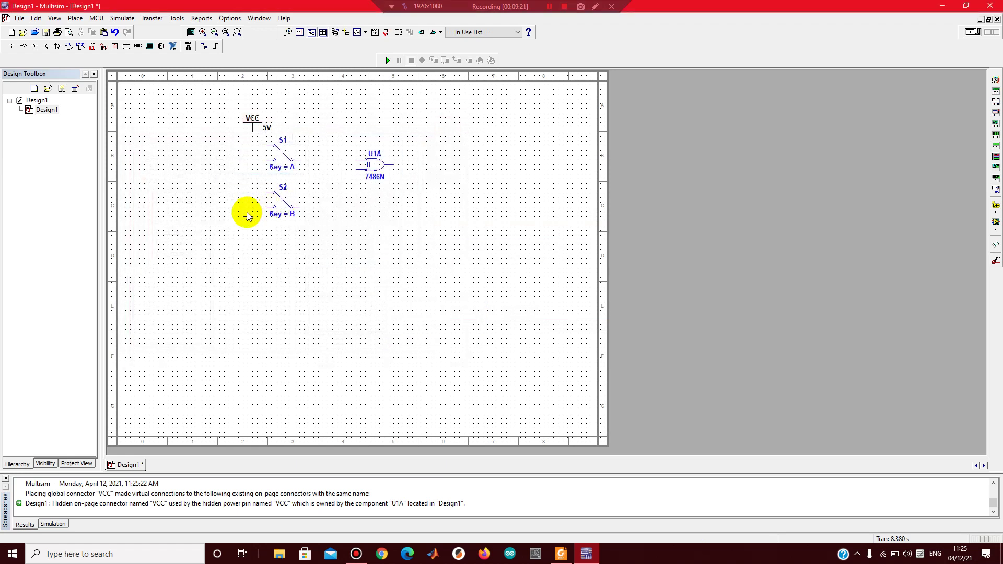
left_click(250, 222)
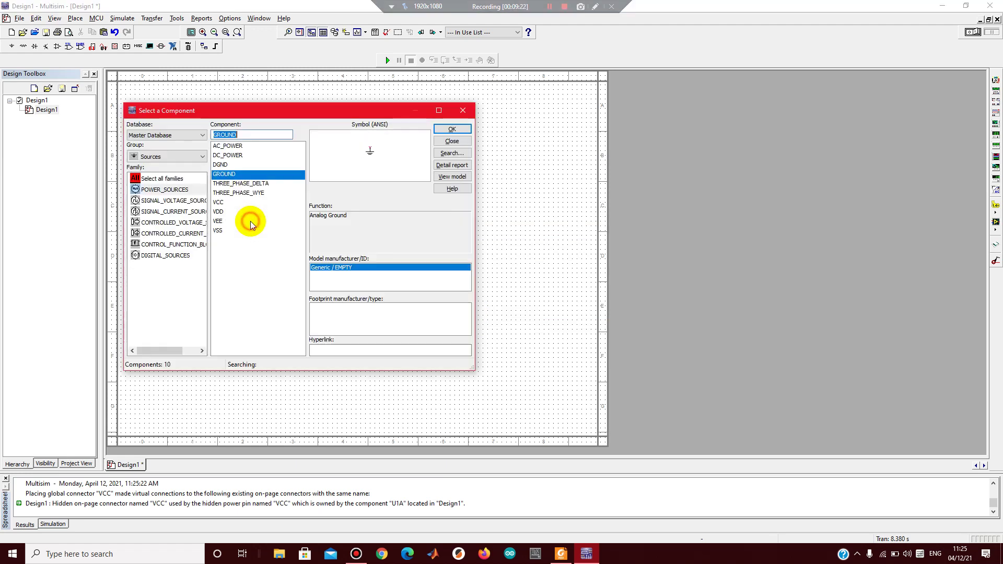
left_click(452, 141)
Wire the upper contacts of switches S1 and S2 to the VCC supply.
left_click_drag(265, 146, 252, 134)
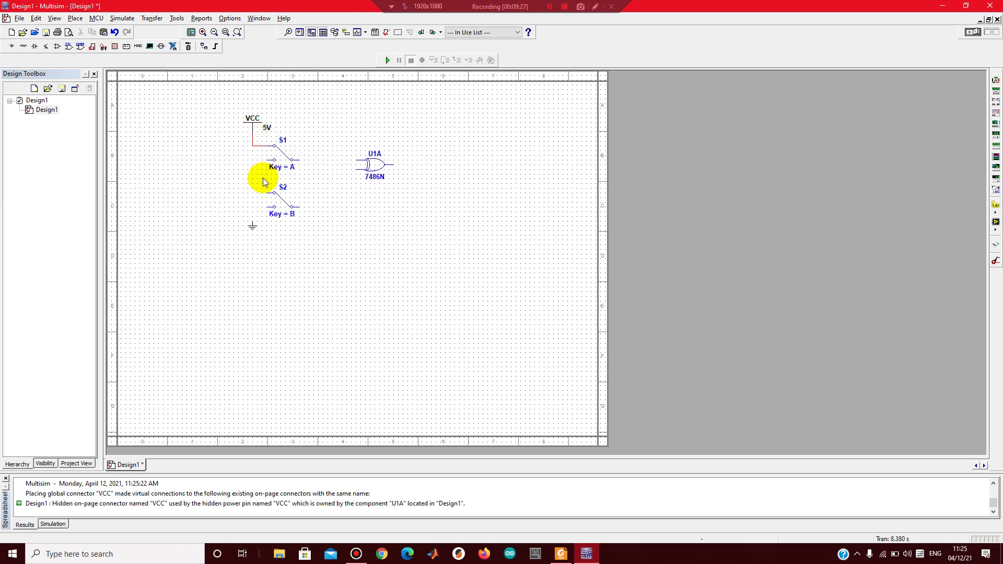
left_click_drag(265, 193, 252, 146)
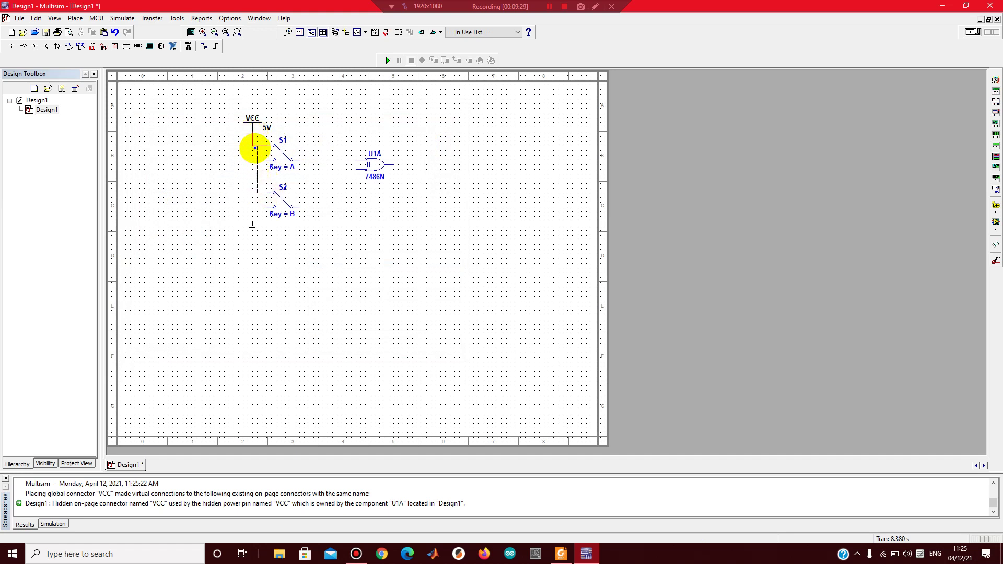
Move the ground symbol slightly away from the switches and wire the lower contacts of S1 and S2 to it.
left_click(252, 229)
mouse_move(252, 229)
left_mouse_down()
mouse_move(239, 227)
mouse_move(243, 219)
left_mouse_up()
left_click(280, 213)
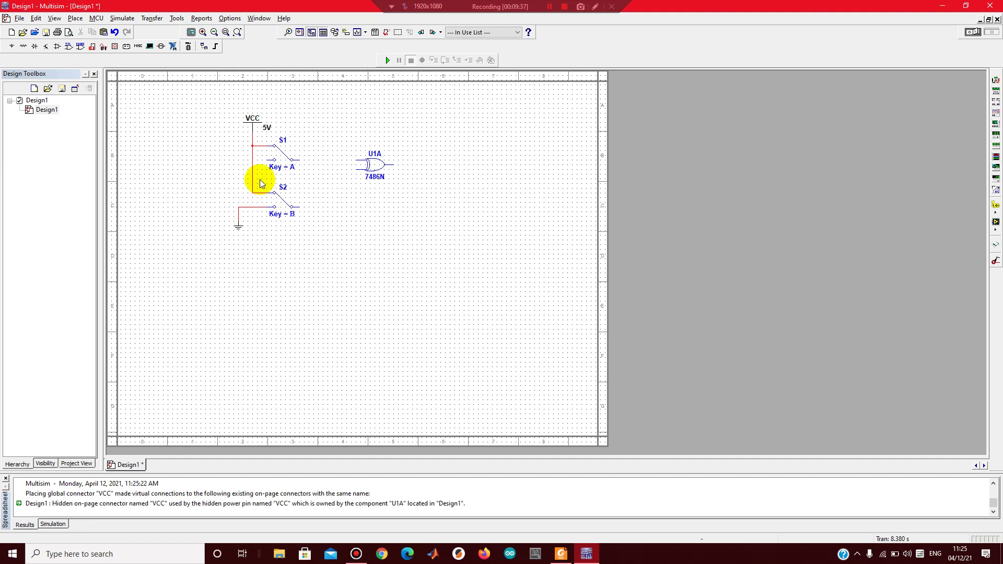
mouse_move(266, 160)
left_mouse_down()
mouse_move(233, 169)
mouse_move(239, 207)
left_mouse_up()
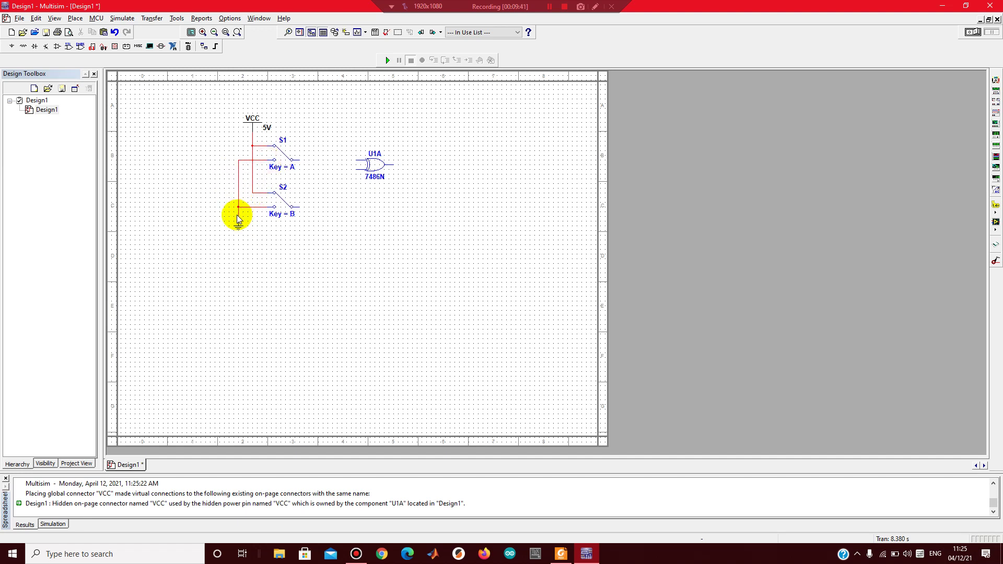
Change the colour of the ground wires to black.
right_click(238, 197)
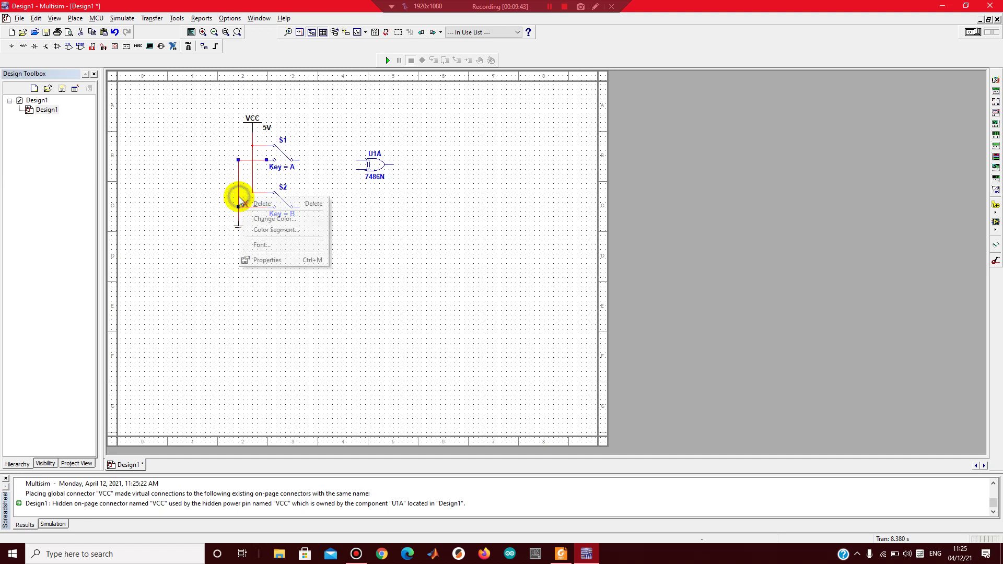
left_click(275, 219)
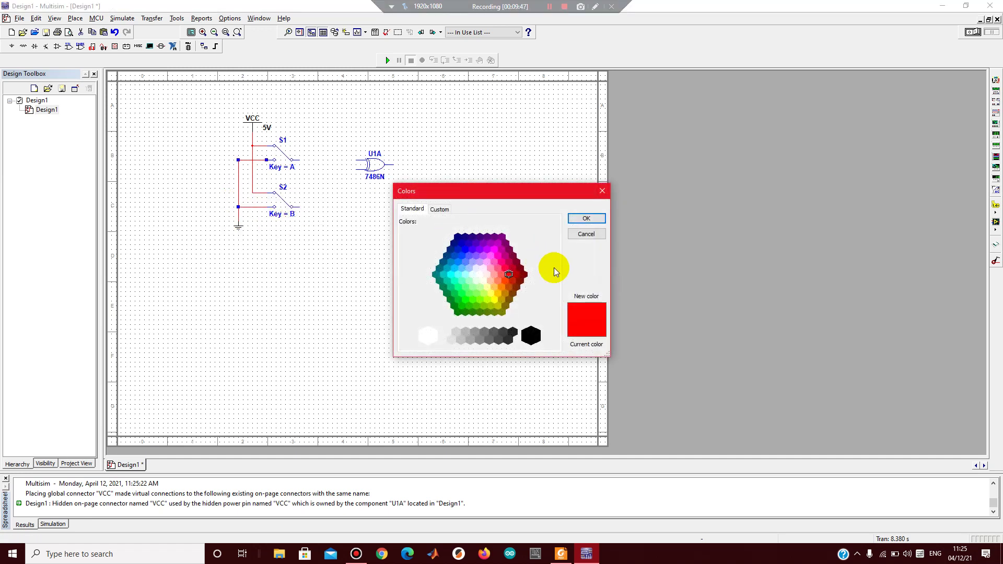
left_click(532, 339)
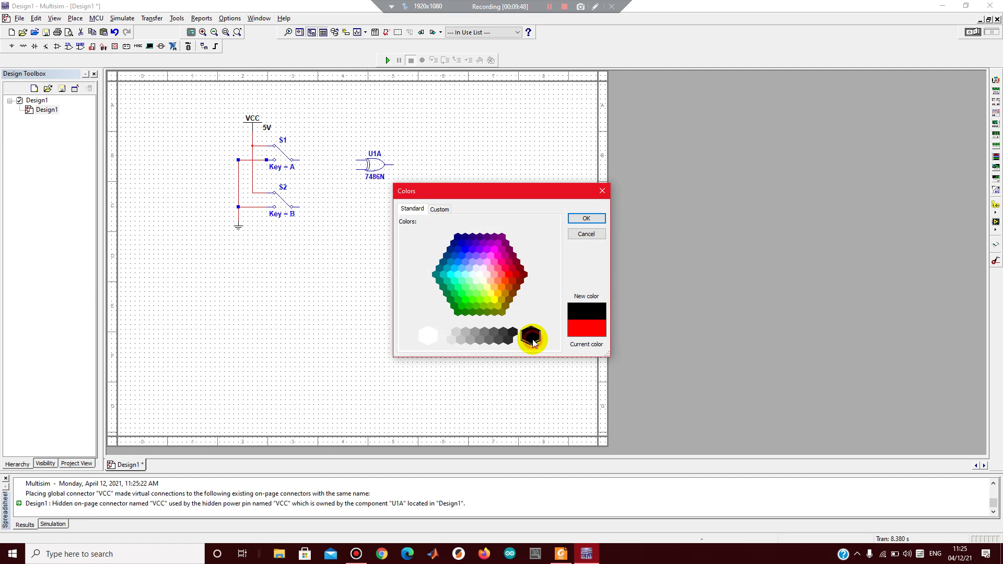
left_click(587, 219)
left_click(286, 263)
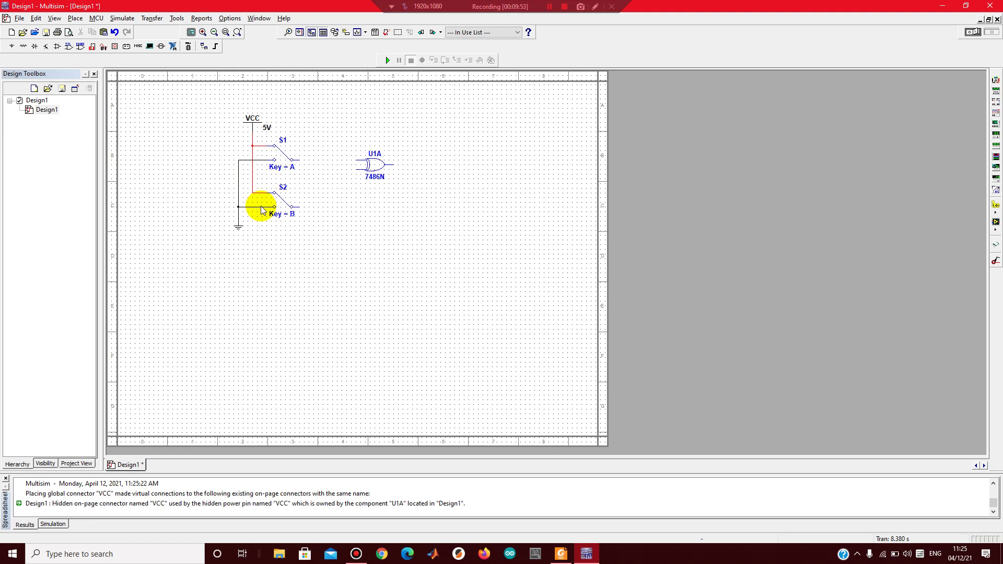
left_click_drag(215, 152, 245, 223)
left_click(281, 256)
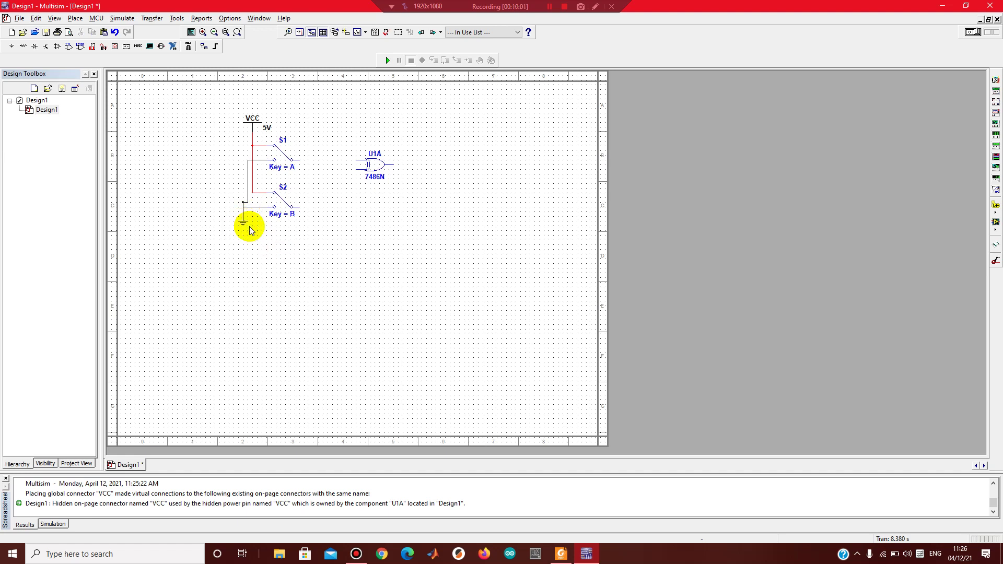
key("ctrl+z")
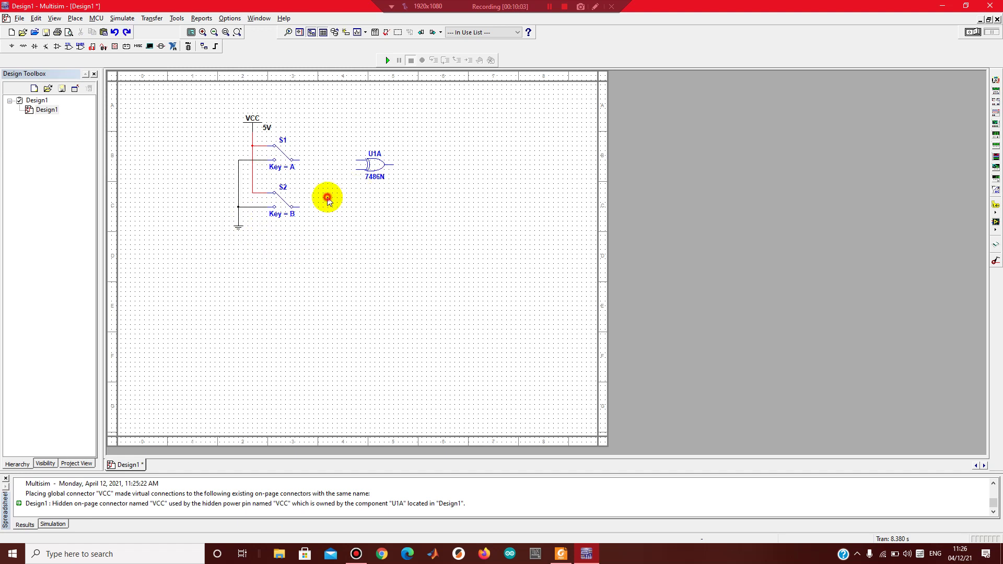
Wire the output of S1 to the upper input of XOR gate U1A and the output of S2 to its lower input.
left_click(299, 159)
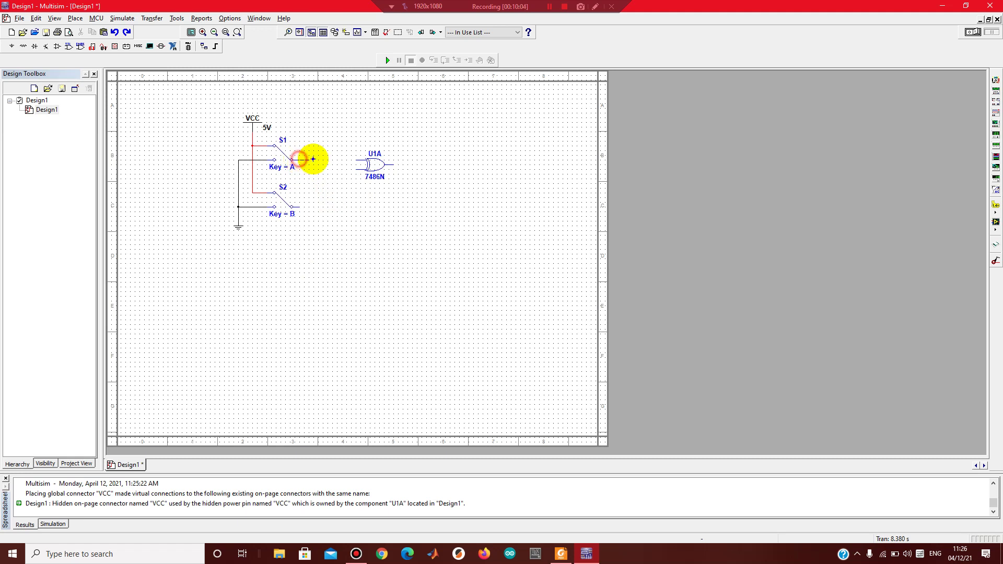
left_click(357, 160)
left_click(356, 169)
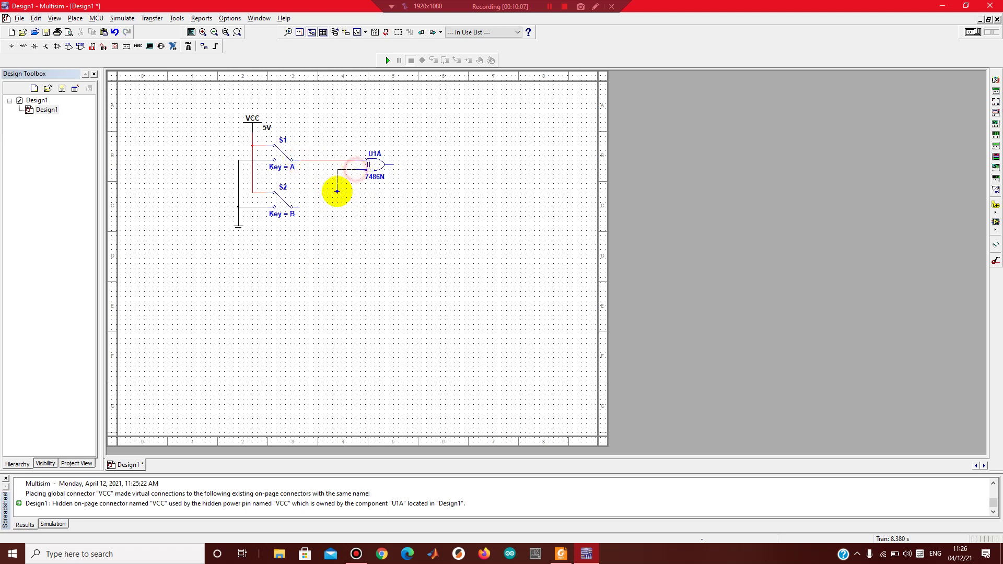
left_click(302, 207)
Change the colour of the wire between S2 and the gate's lower input to green.
left_click(321, 160)
right_click(325, 171)
left_click(351, 188)
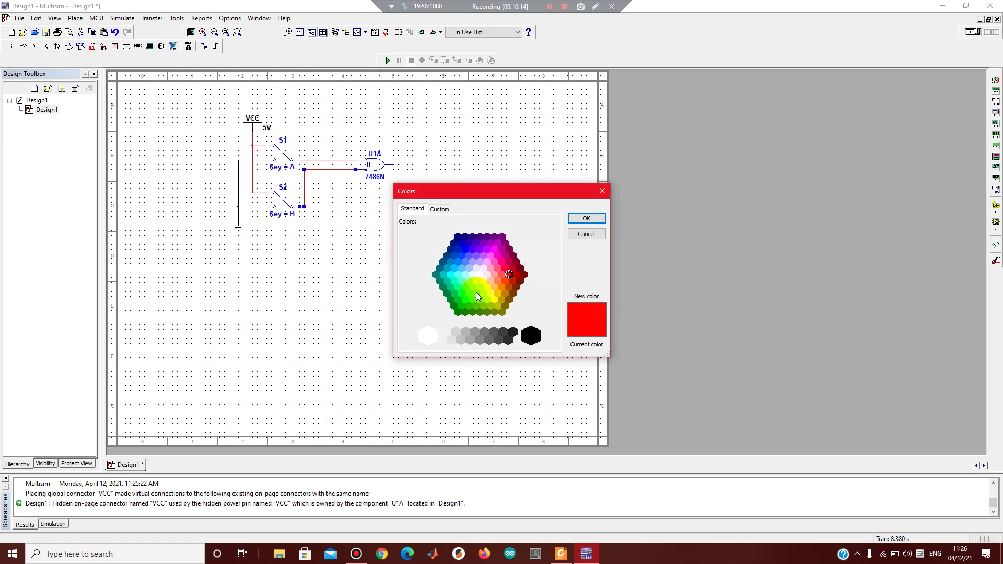
left_click(476, 294)
left_click(468, 292)
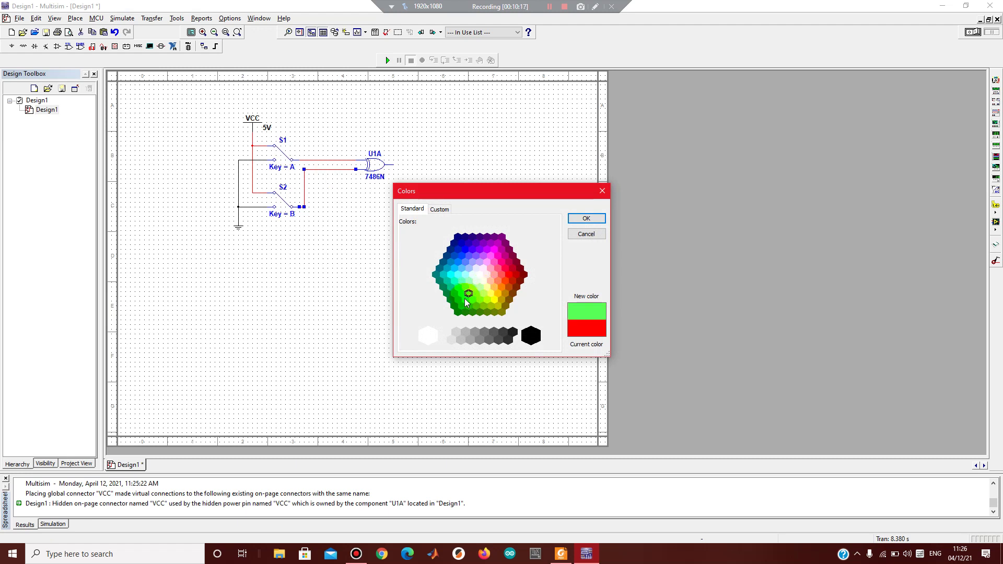
left_click(465, 300)
left_click(580, 218)
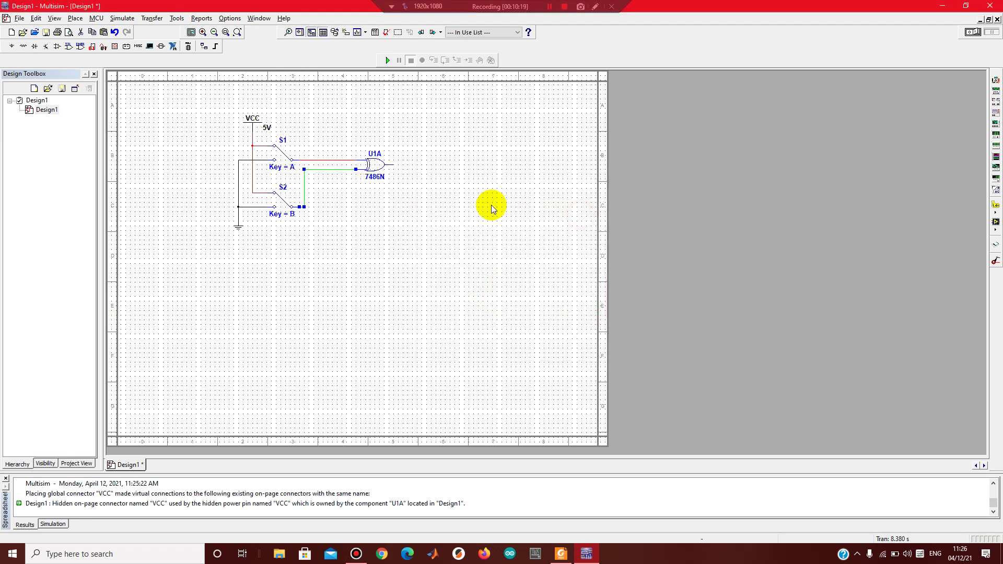
Change the colour of the wire between S1 and the gate's upper input to magenta.
right_click(328, 160)
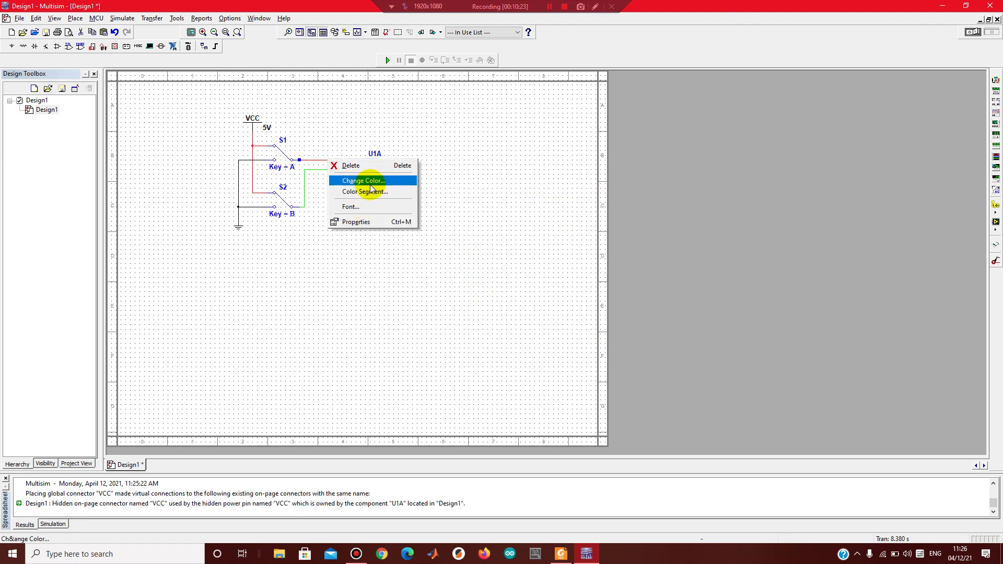
left_click(370, 182)
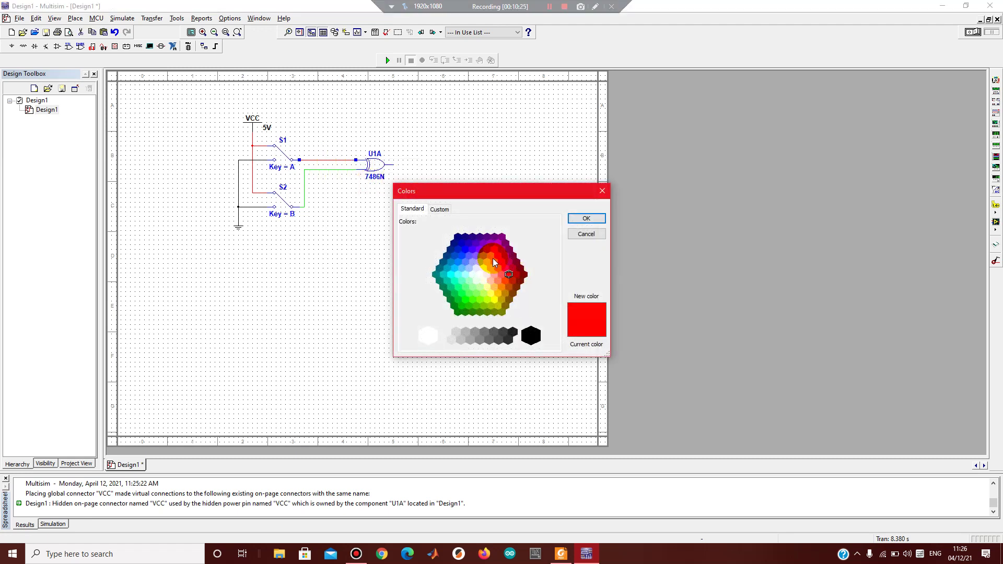
left_click(498, 255)
left_click(586, 219)
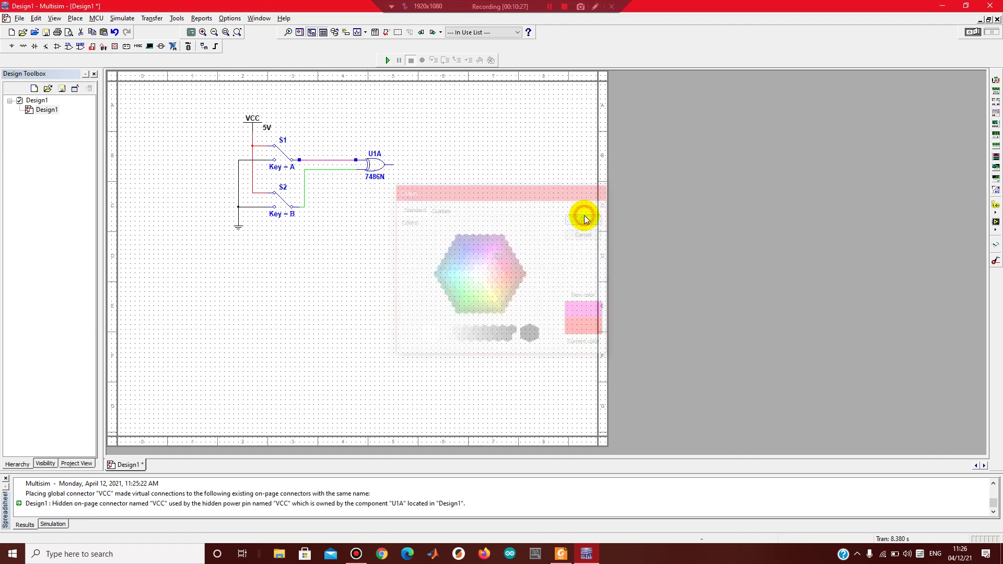
Change the colour of the wire between S1 and the gate's upper input to purple.
right_click(324, 160)
left_click(357, 183)
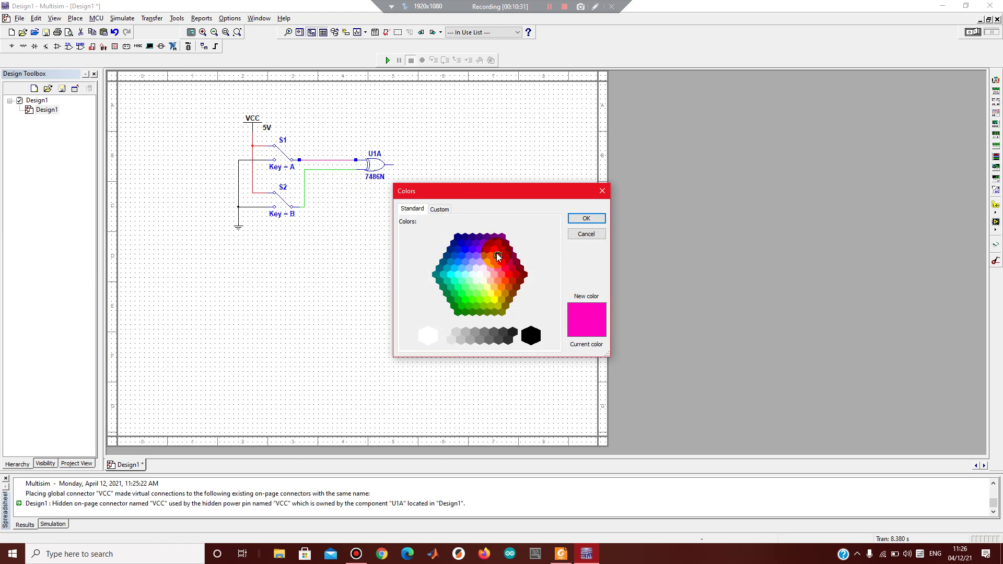
left_click(489, 253)
left_click(585, 218)
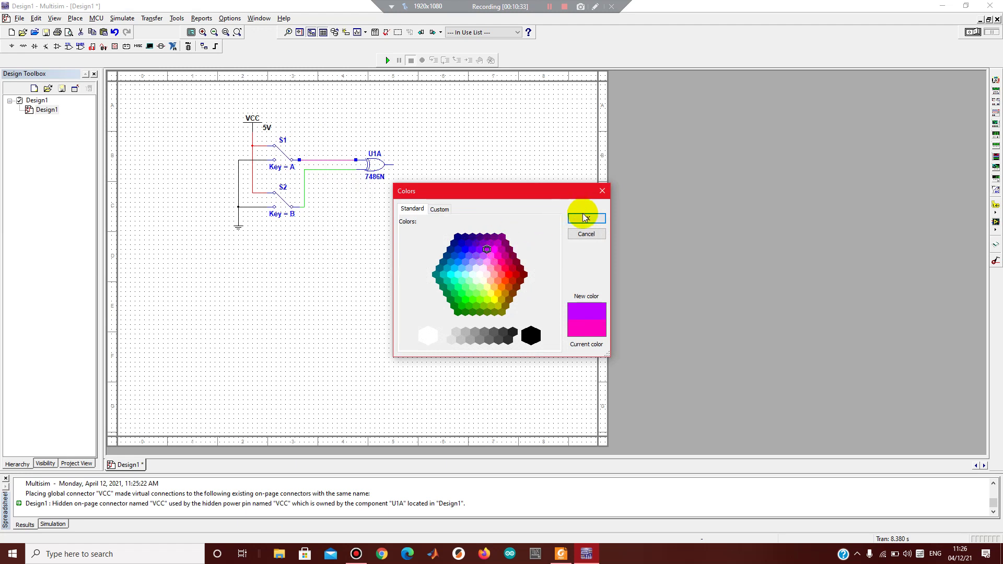
left_click(371, 193)
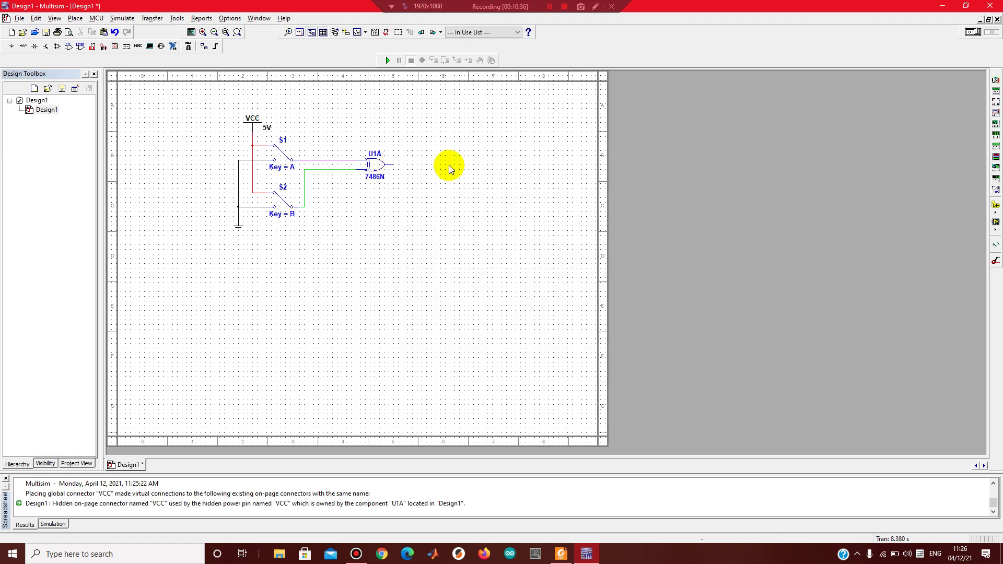
Place a 330 Ω resistor just beyond the output of the XOR gate and close the component browser.
left_click(23, 46)
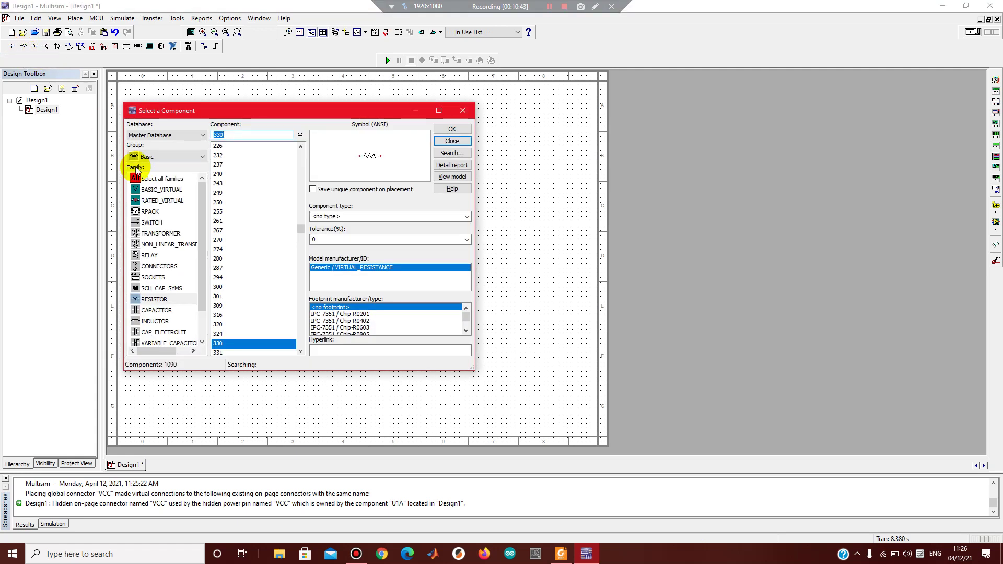
left_click(460, 127)
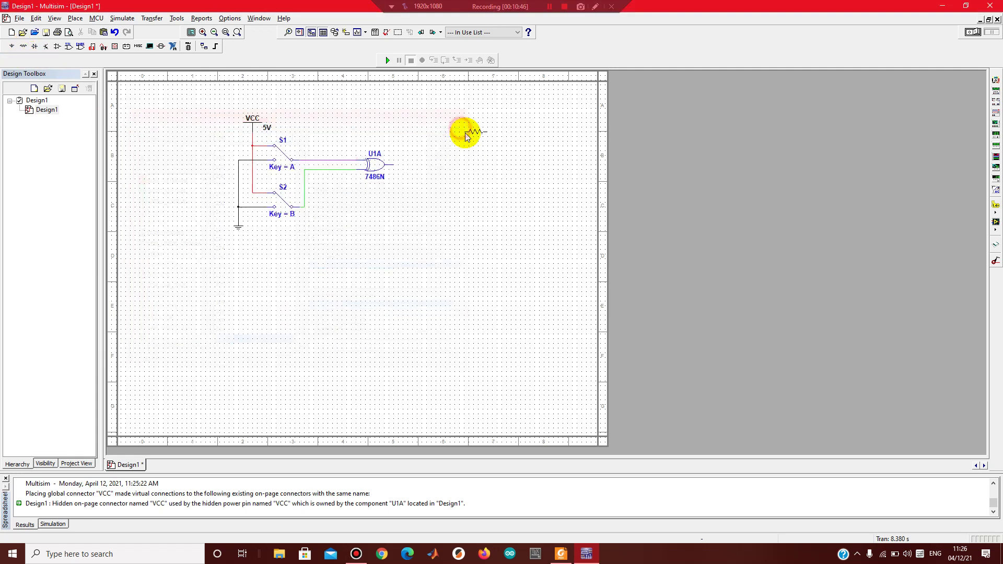
left_click(406, 166)
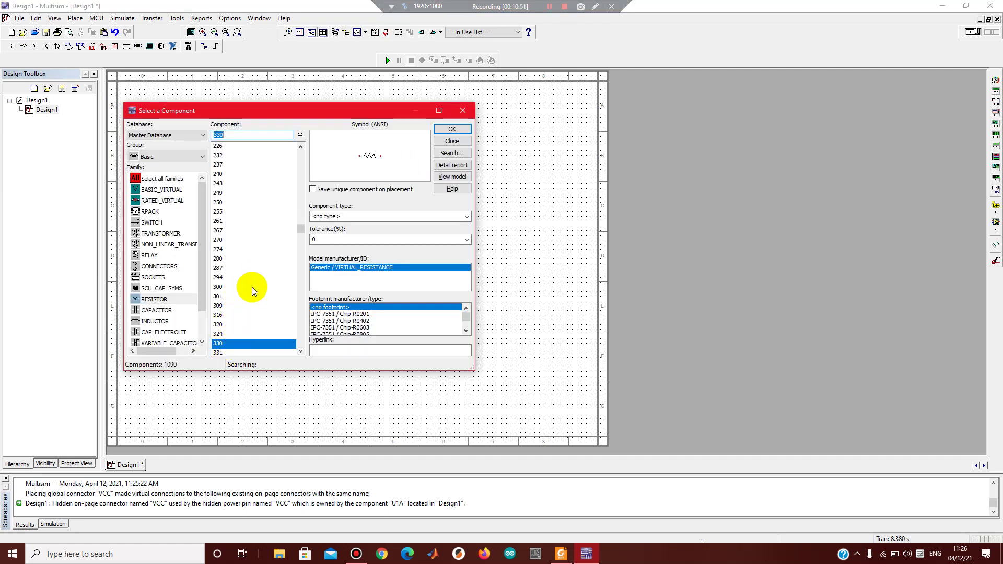
left_click(462, 141)
Place an LED_green diode vertically beyond and slightly below resistor R1, and close the component browser.
left_click(35, 49)
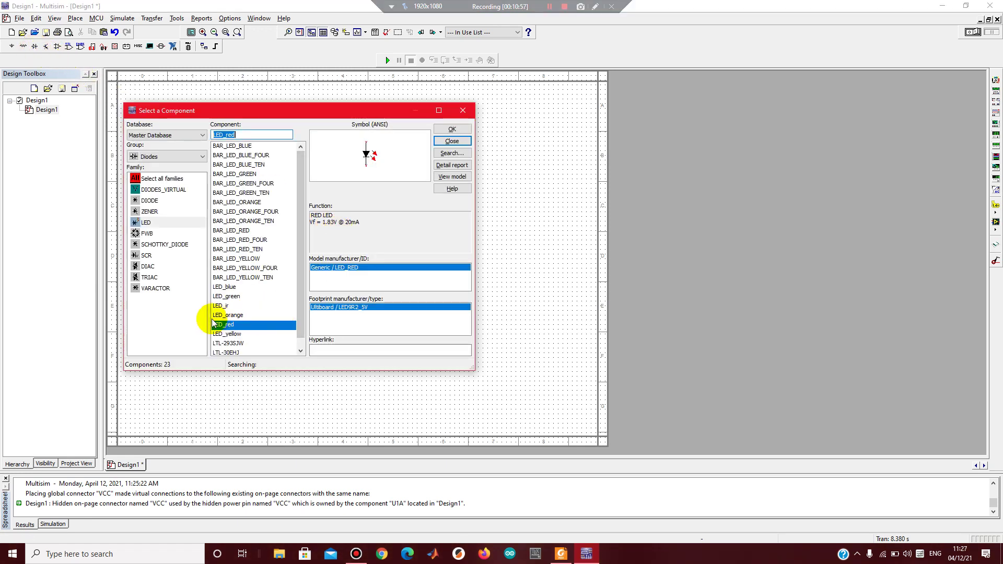
left_click(235, 297)
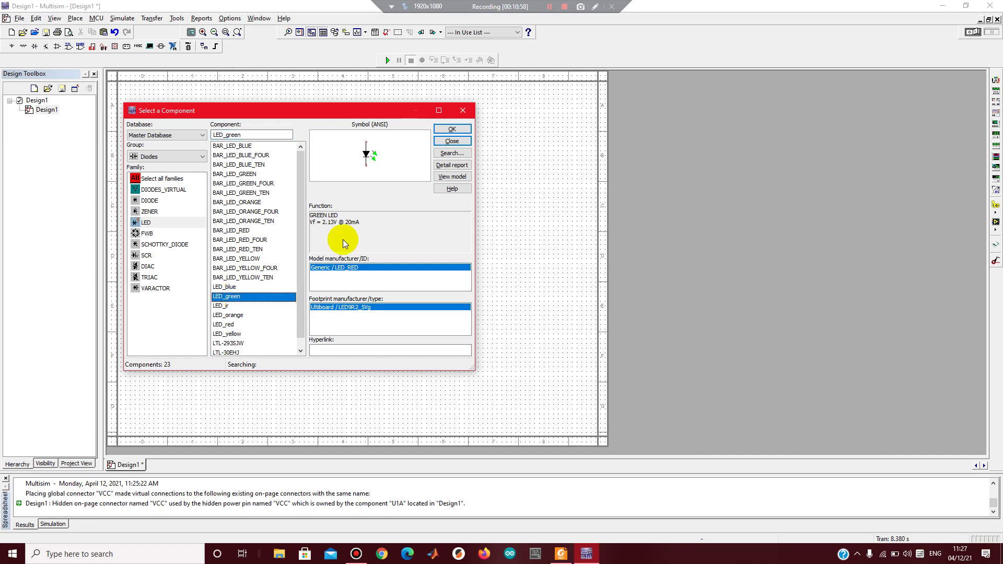
left_click(467, 131)
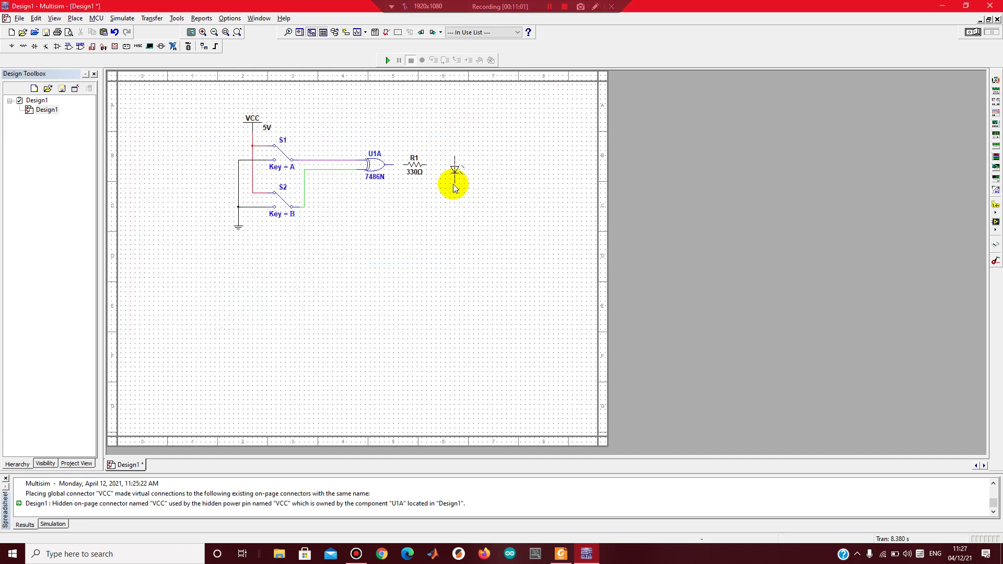
left_click(447, 202)
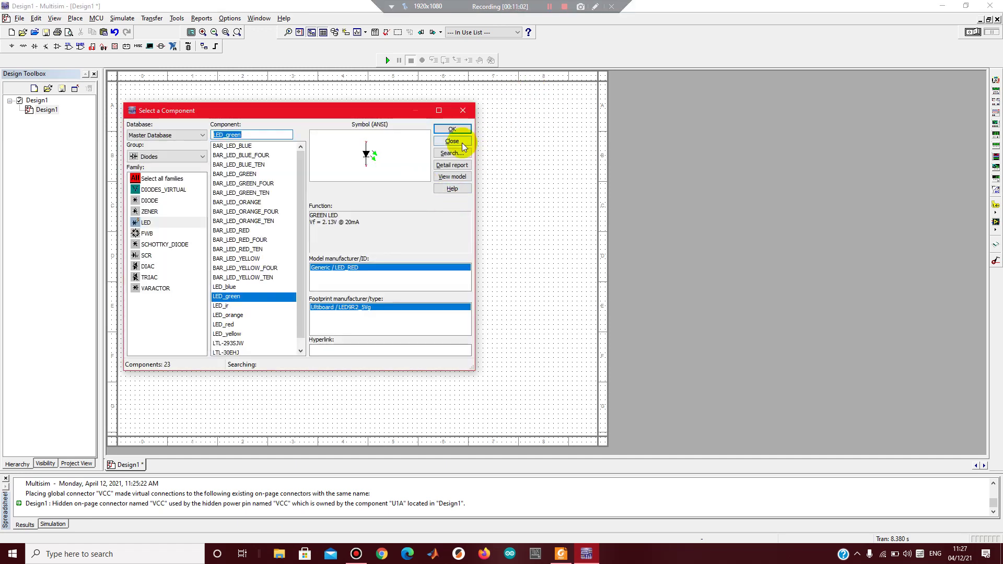
left_click(463, 143)
Wire the XOR gate output through resistor R1 and LED1 to the ground line.
left_click(396, 165)
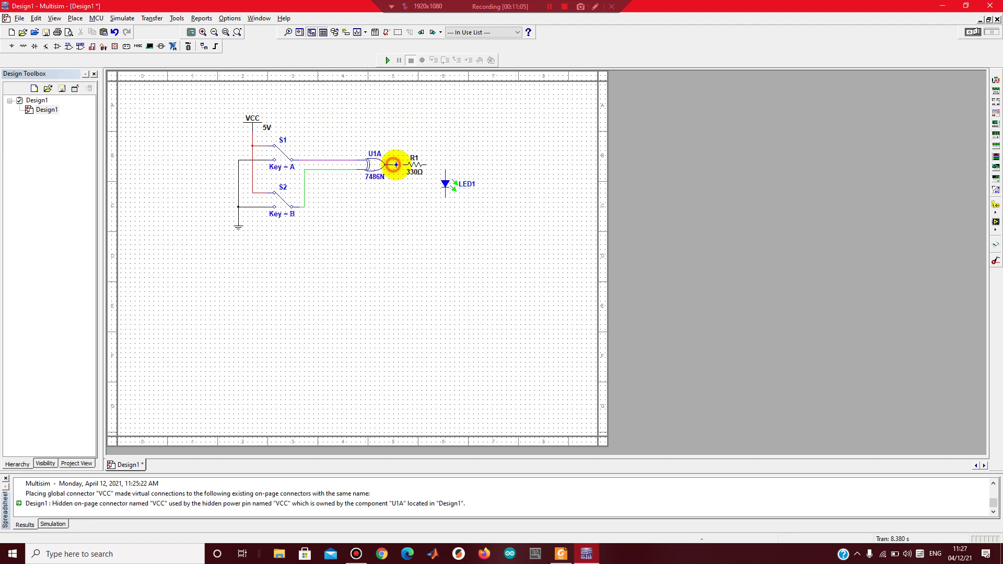
left_click(408, 165)
left_click(426, 164)
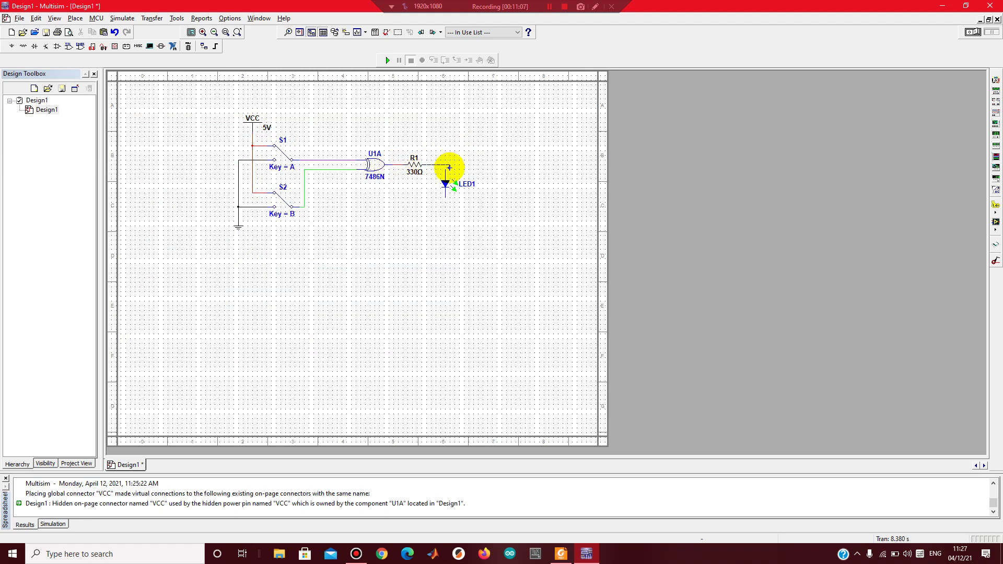
left_click(446, 198)
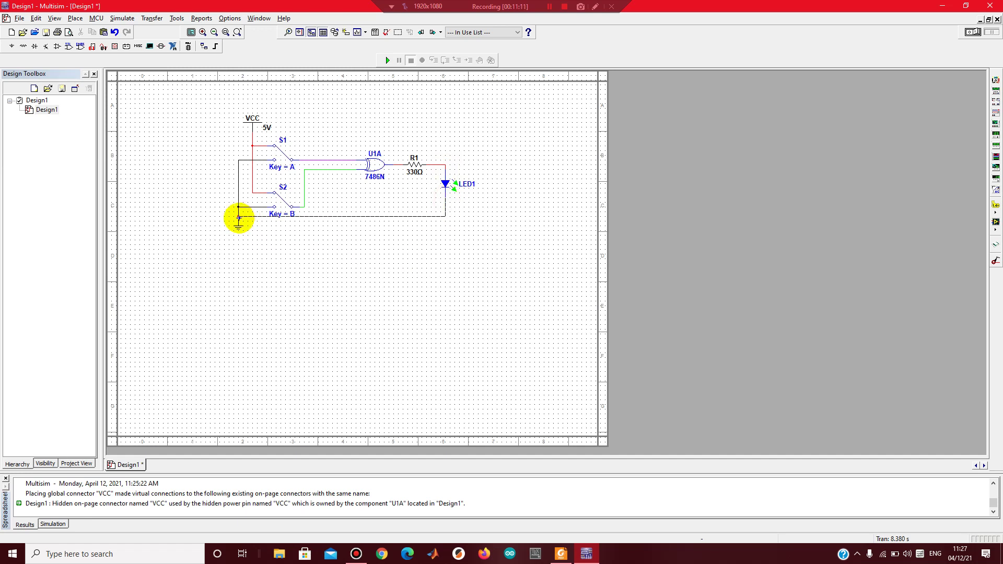
left_click(240, 220)
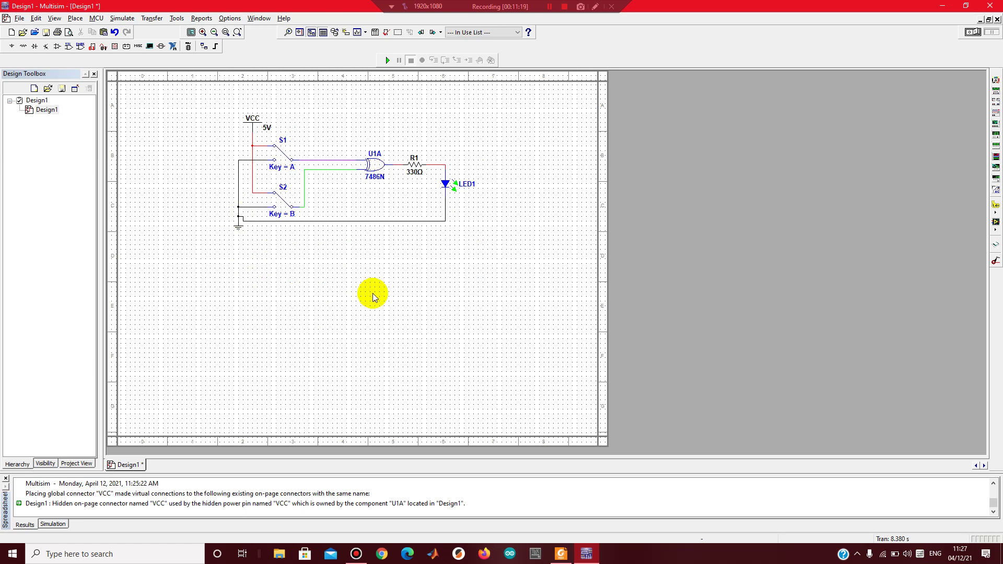
Run and stop the simulation to test the XOR circuit's LED output, and switch to Lab_3.pdf in Foxit Reader.
left_click(388, 61)
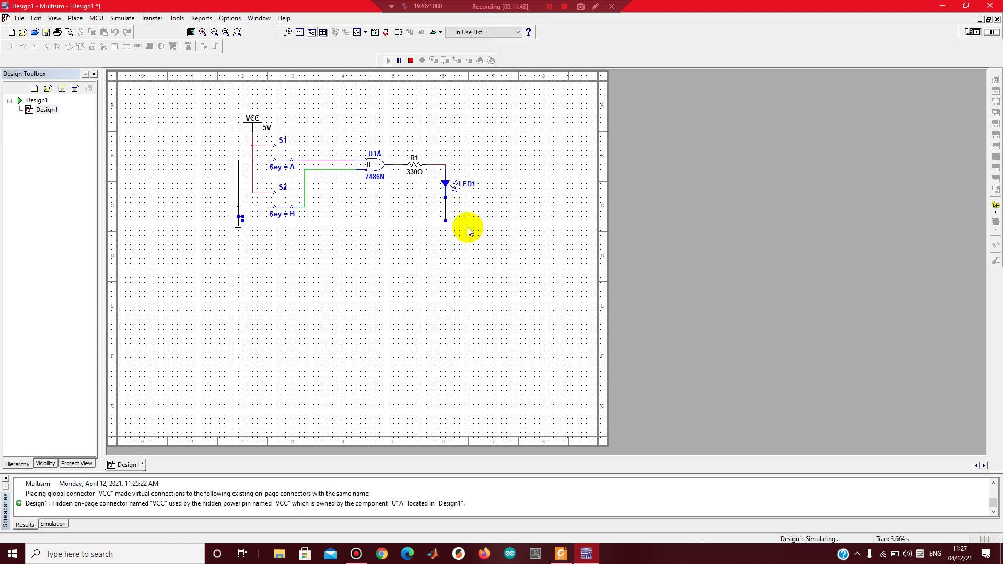
left_click(410, 60)
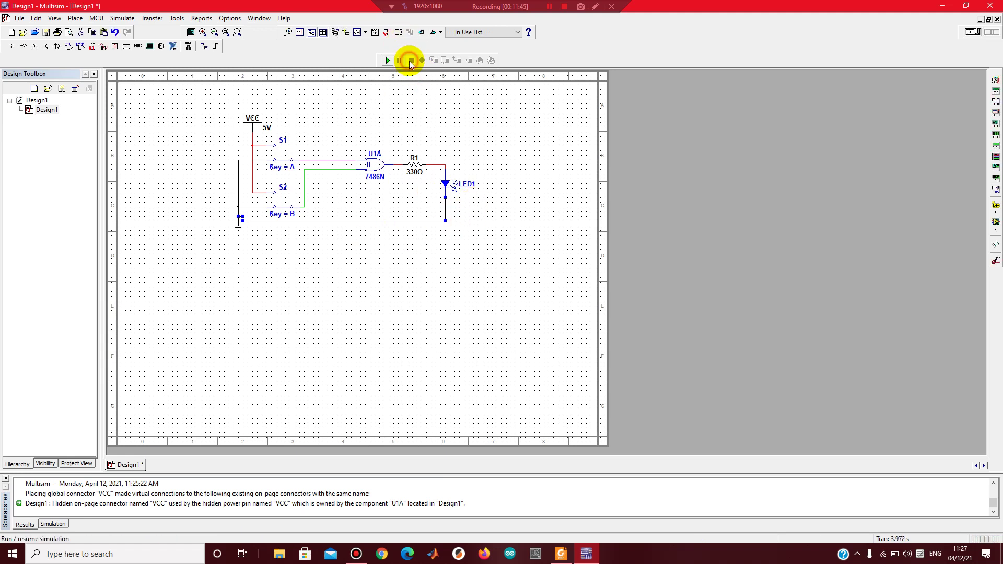
left_click(946, 9)
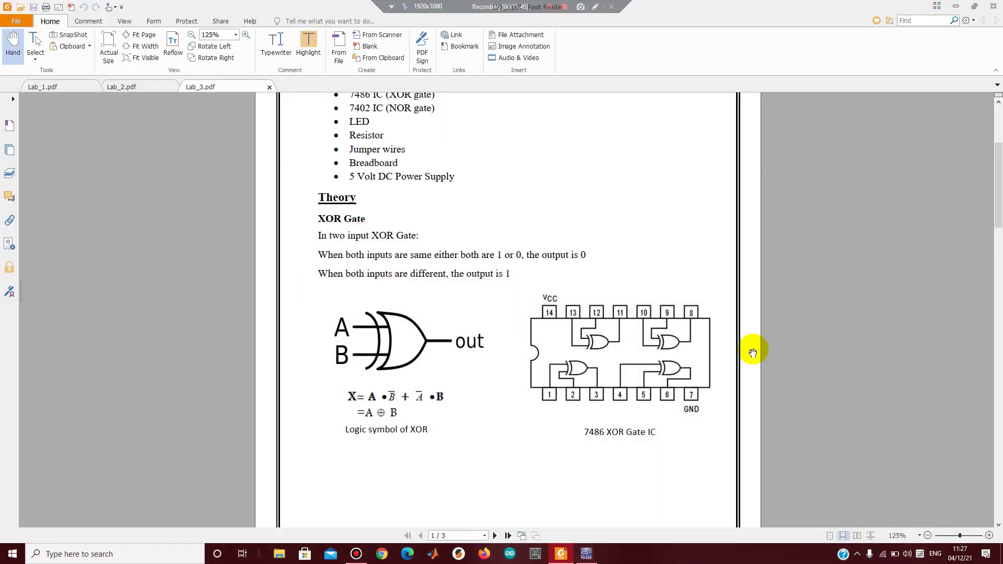
Read through the XNOR theory and truth table in Lab_3.pdf, and highlight the opening sentence of question 1 on the chemical dispensing system.
scroll(425, 440, "down", 3)
scroll(425, 439, "down", 6)
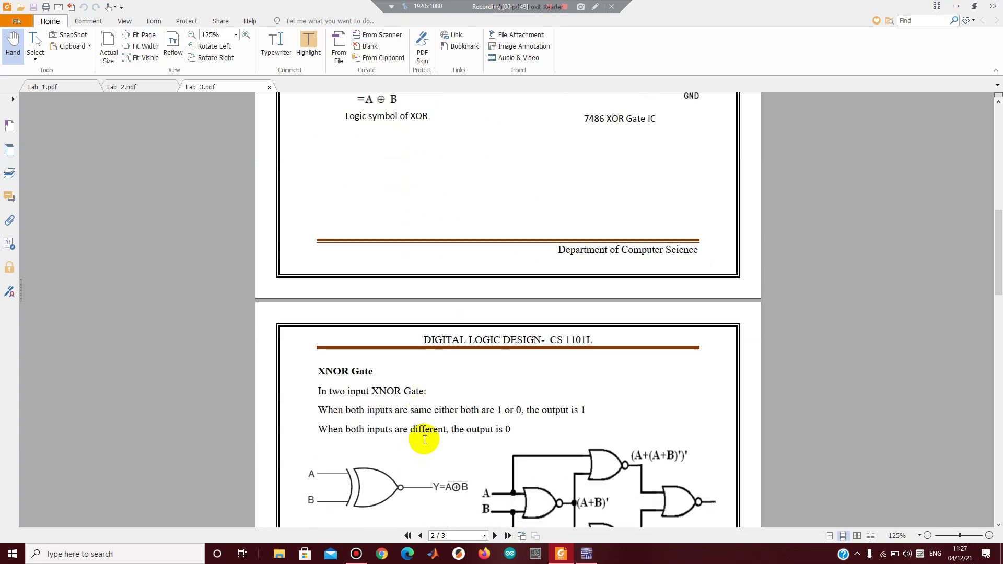
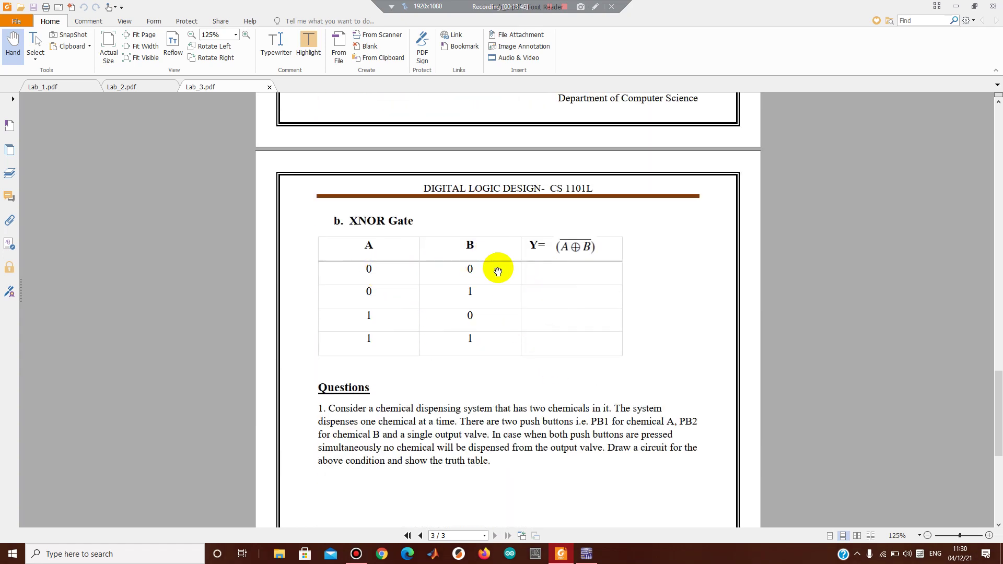
scroll(470, 283, "down", 1)
scroll(471, 283, "down", 1)
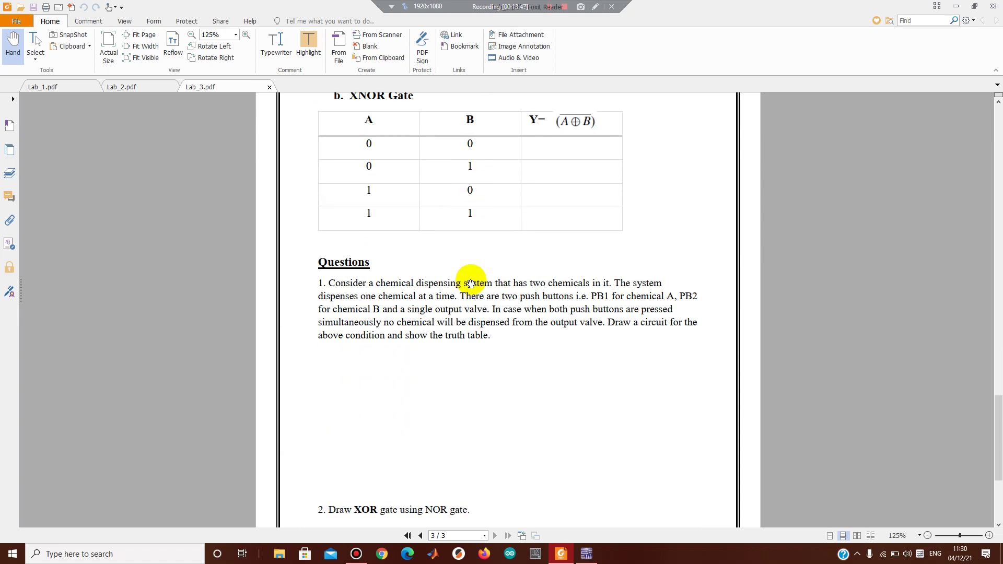
scroll(560, 235, "down", 2)
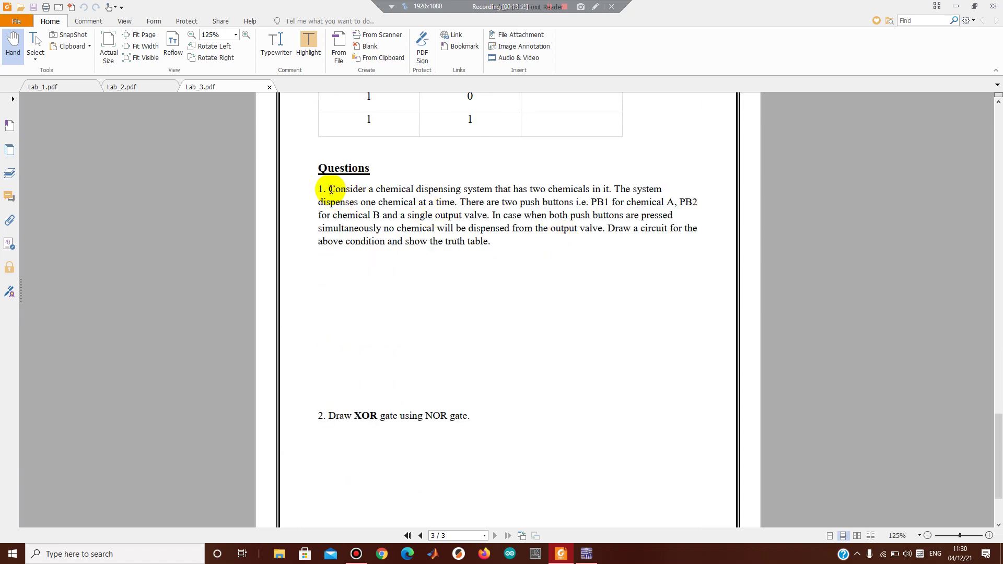
left_click_drag(329, 189, 610, 189)
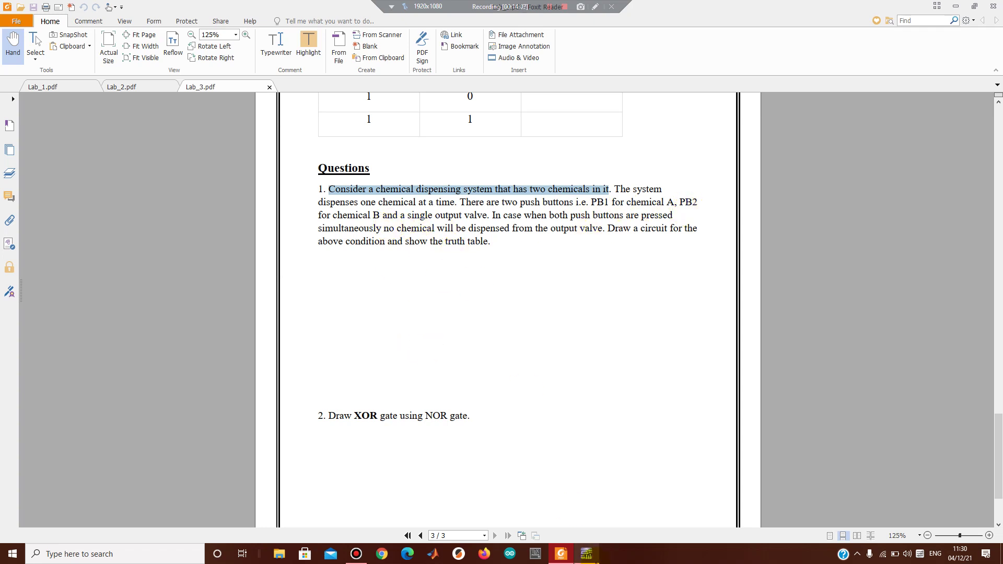
Switch to Multisim and change the reference designator of switch S1 to PB1.
key("alt+Tab")
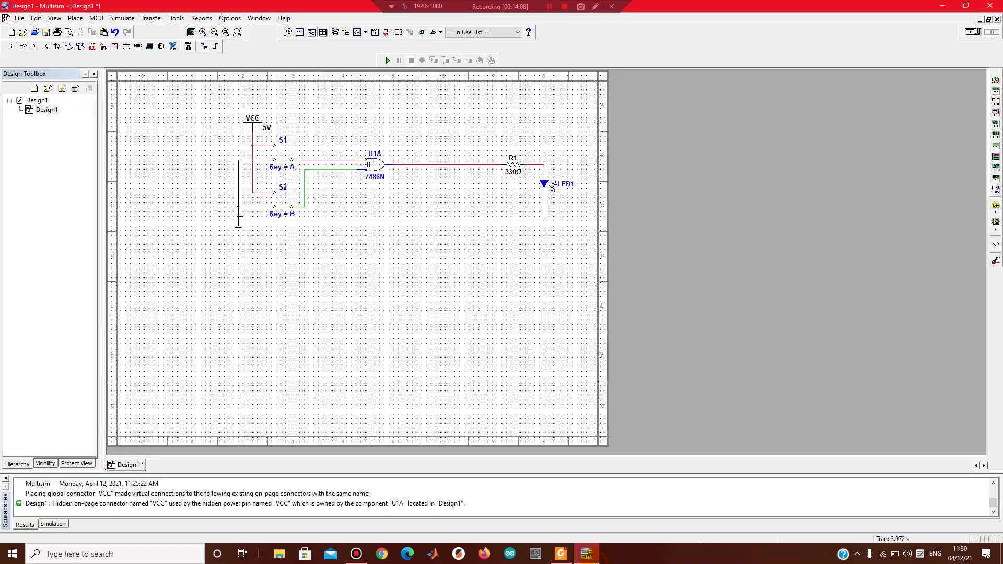
double_click(285, 144)
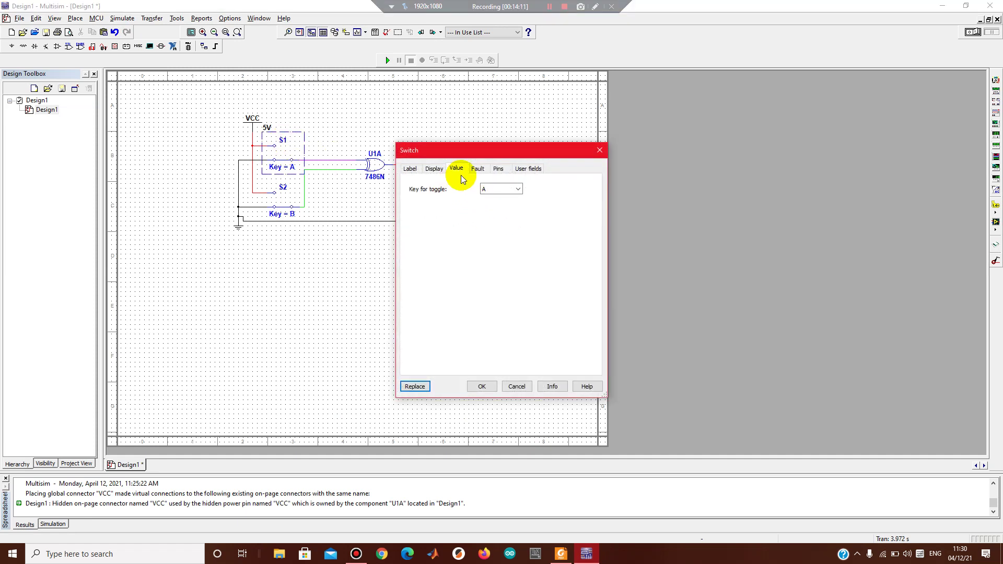
left_click(433, 169)
left_click(410, 169)
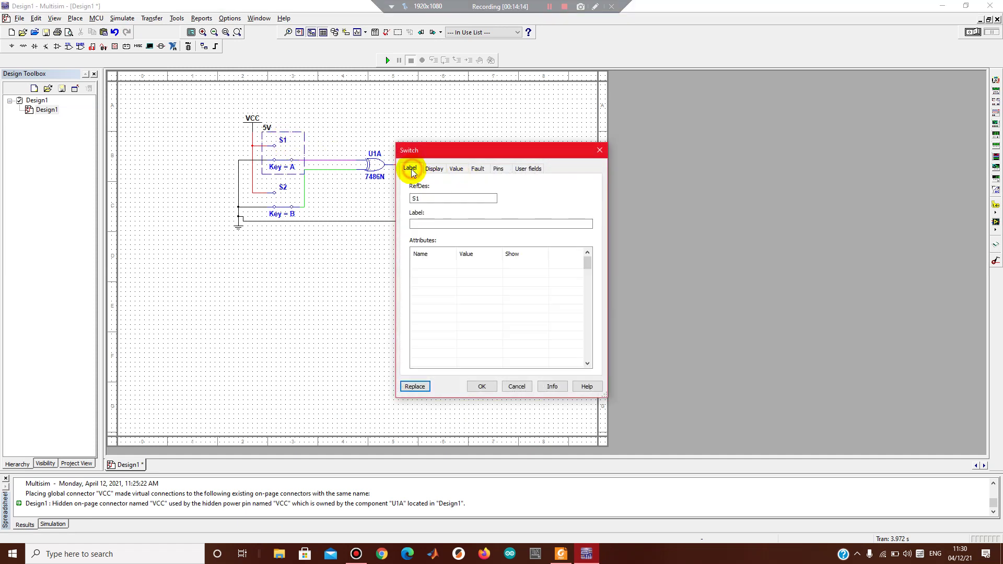
double_click(427, 198)
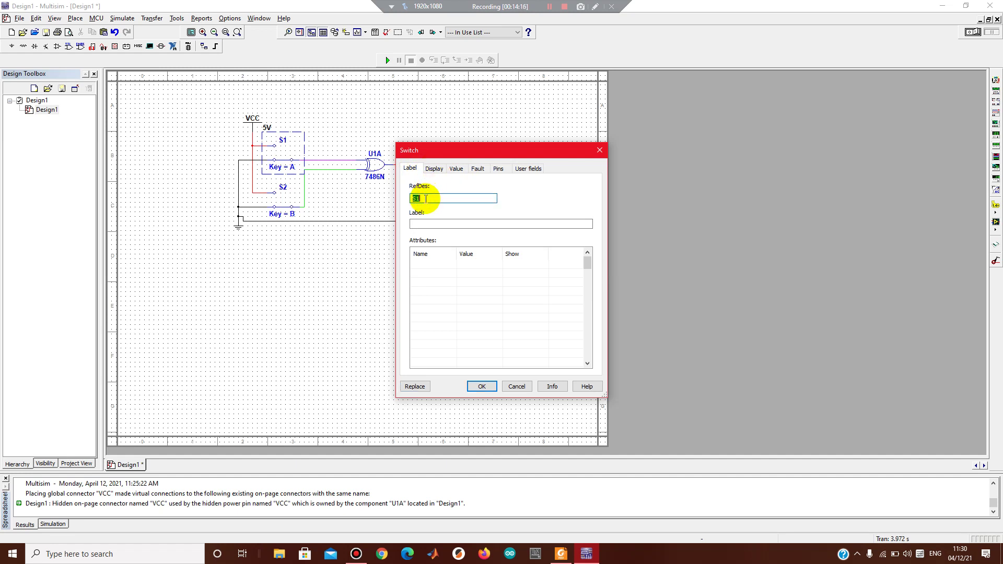
type("PB")
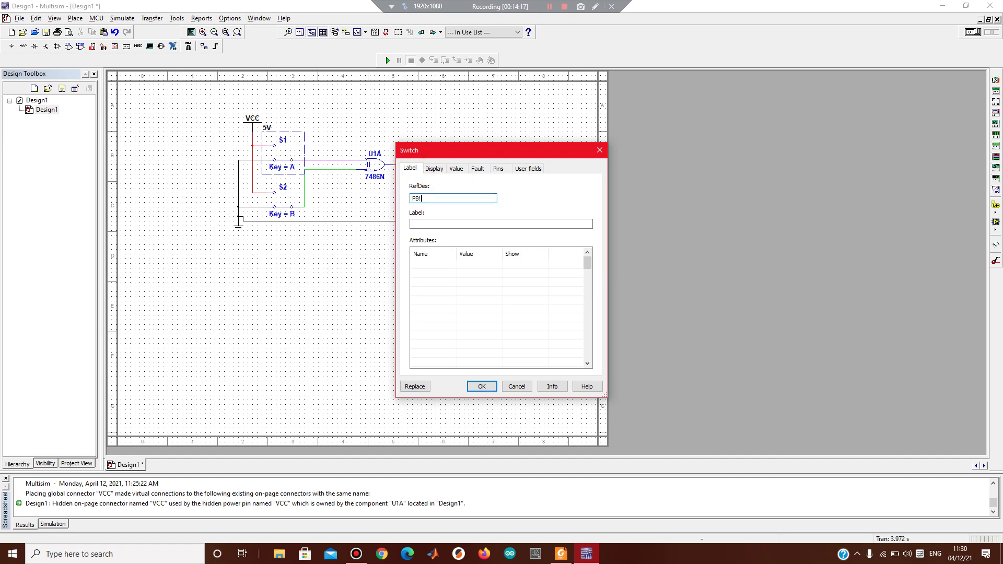
key("Return")
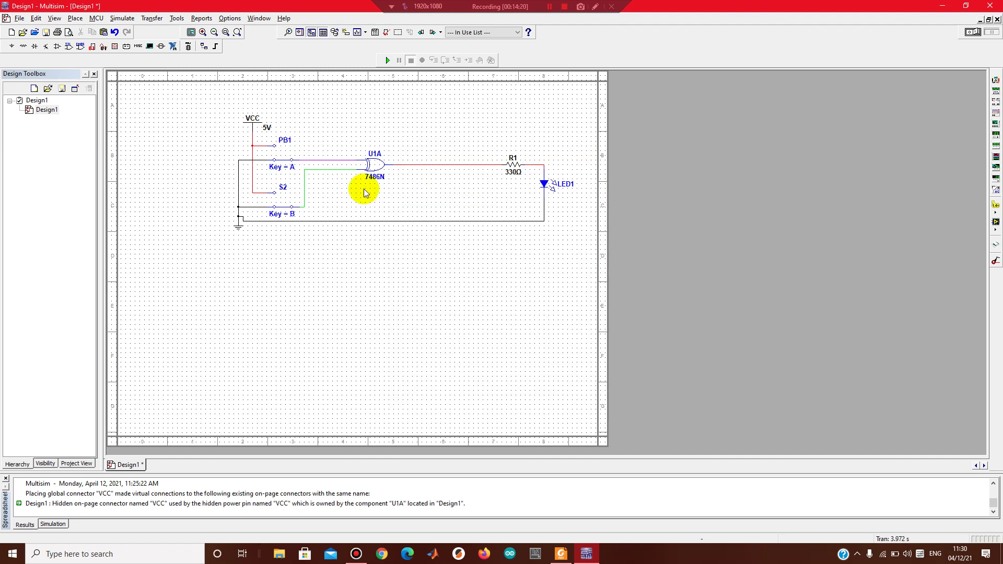
Change the reference designator of switch S2 to PB2.
double_click(286, 189)
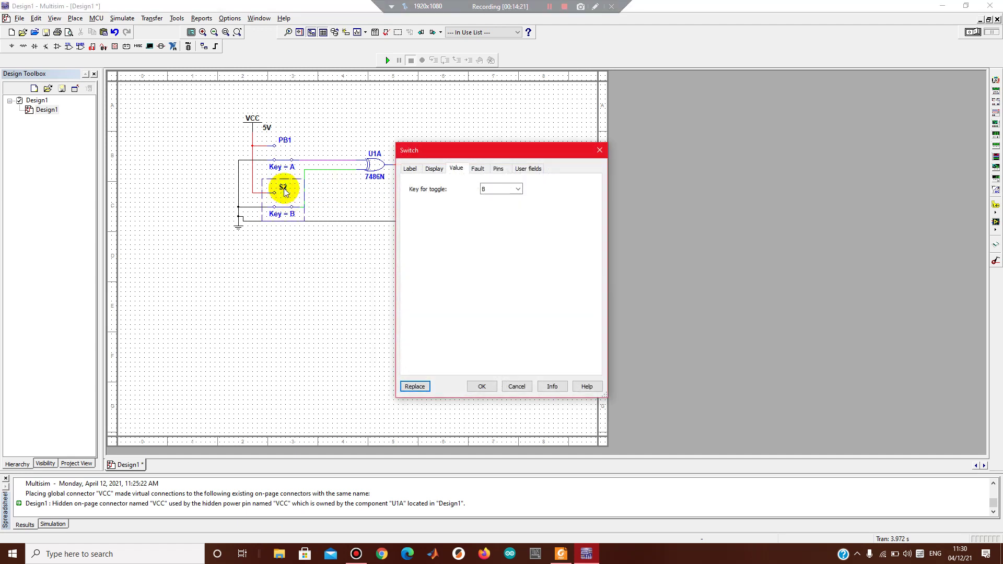
left_click(409, 168)
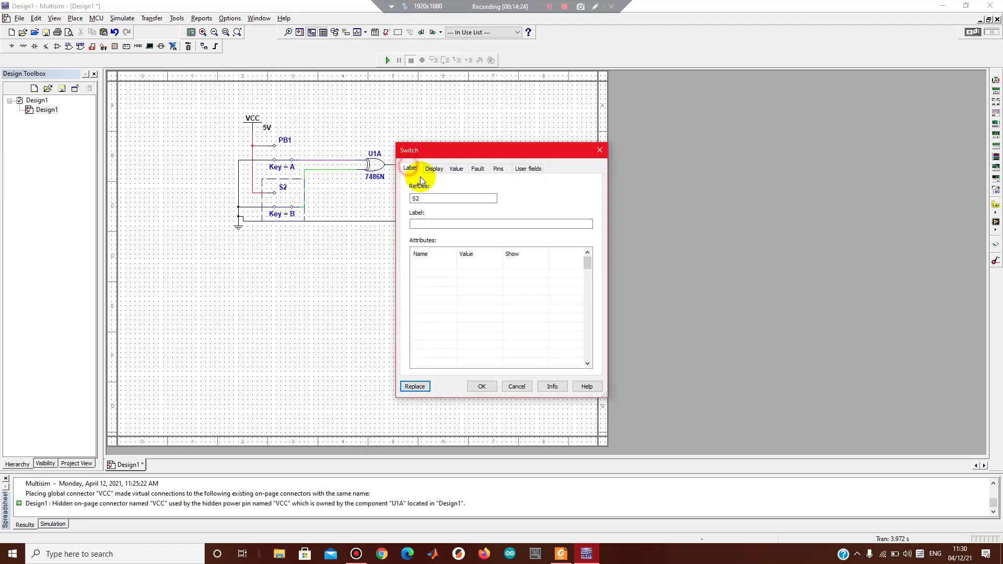
double_click(428, 197)
type("PB")
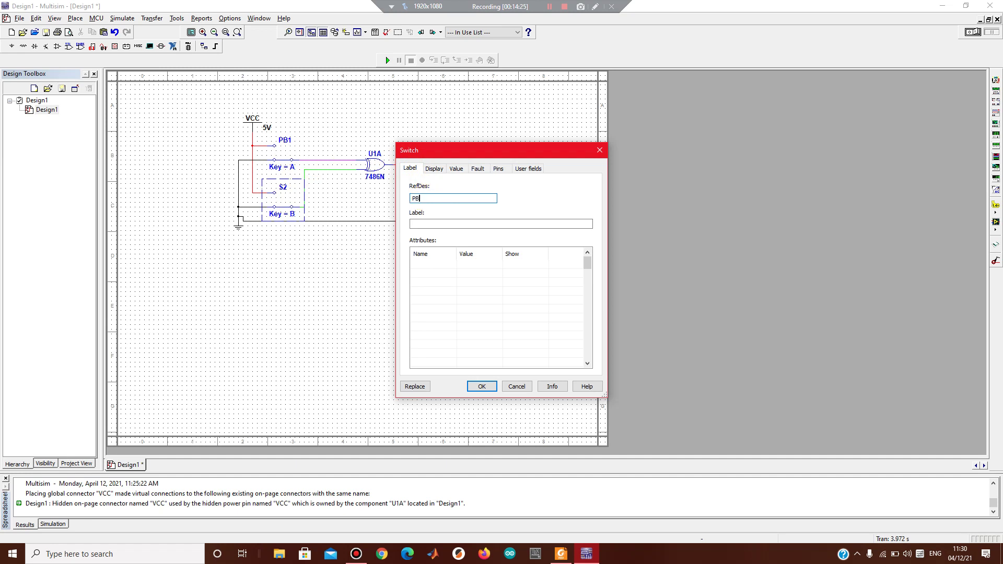
key("Return")
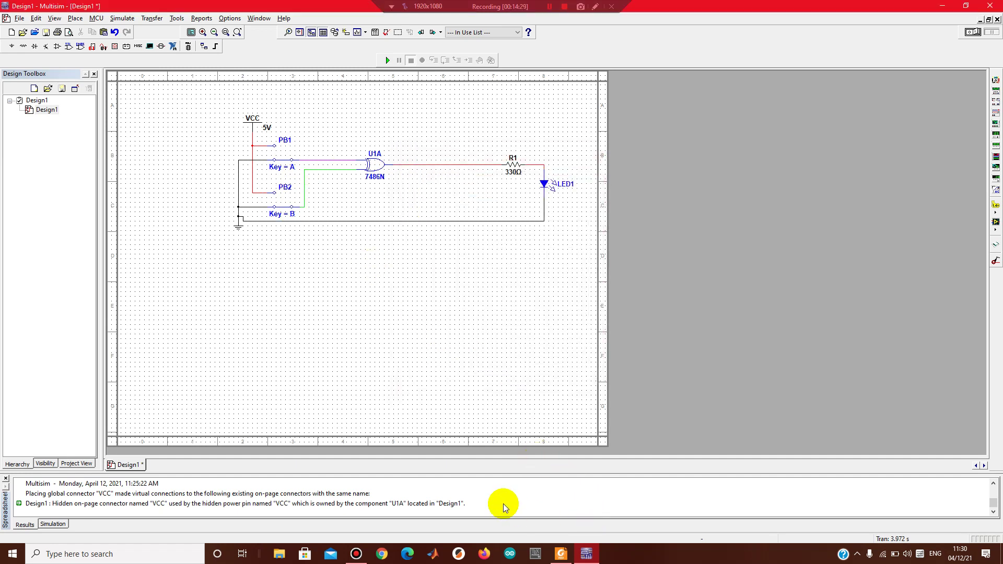
Check the push-button assignments for chemicals A and B in question 1 of Lab_3.pdf in Foxit Reader, and return to Multisim.
left_click(561, 554)
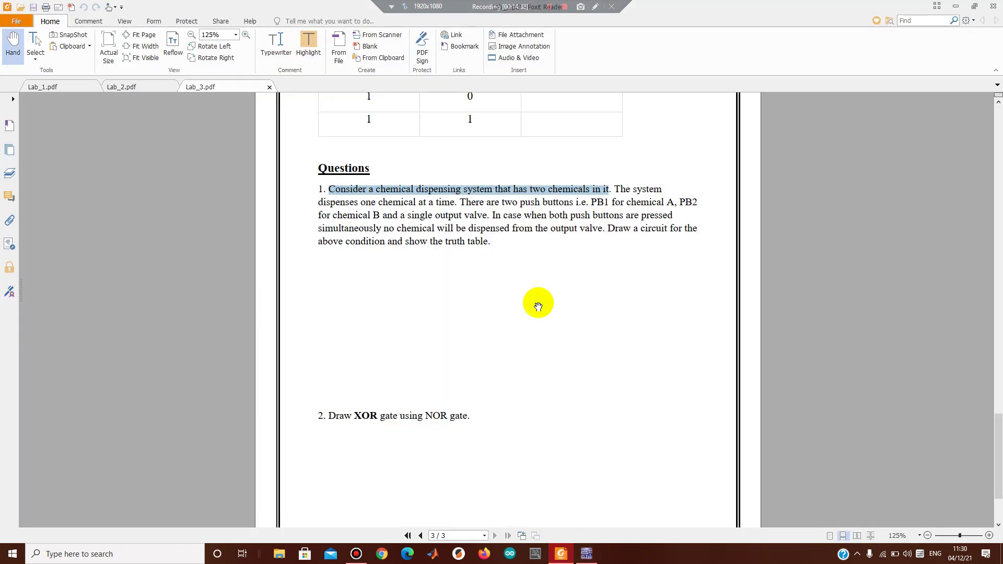
left_click(593, 201)
left_click_drag(594, 201, 379, 220)
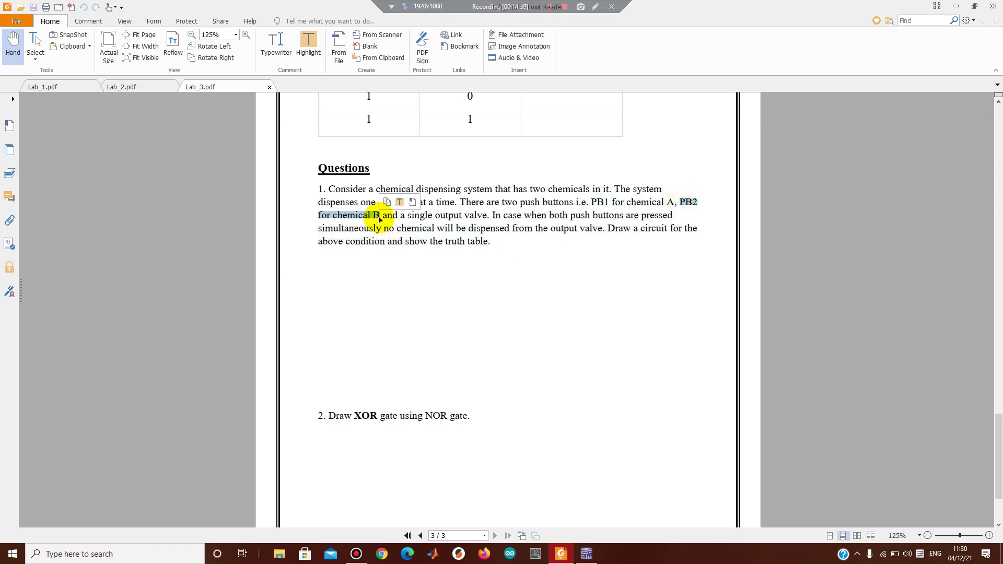
left_click(454, 217)
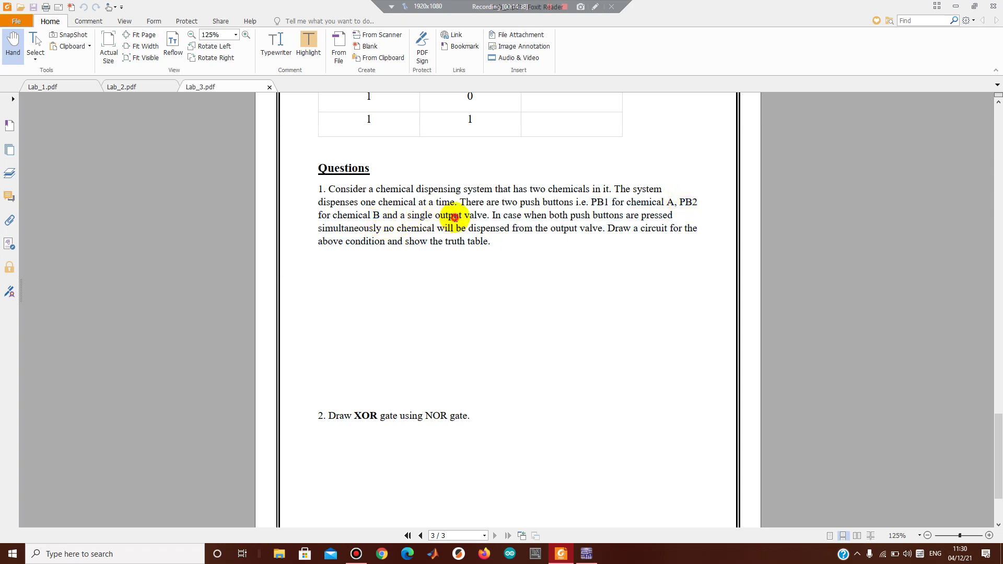
left_click(587, 557)
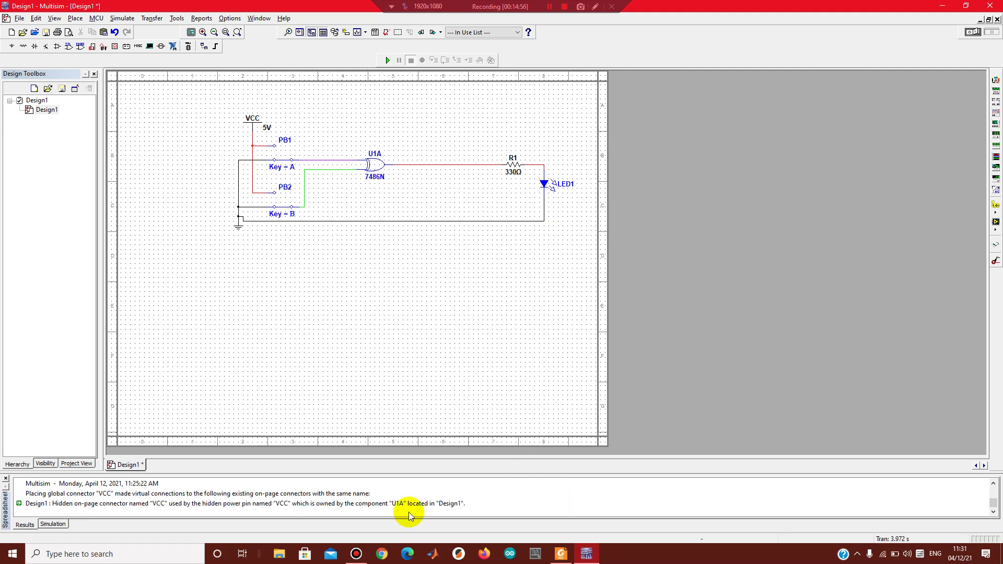
Switch back to Foxit Reader and read question 1's condition for both buttons pressed and its circuit and truth table request.
left_click(560, 555)
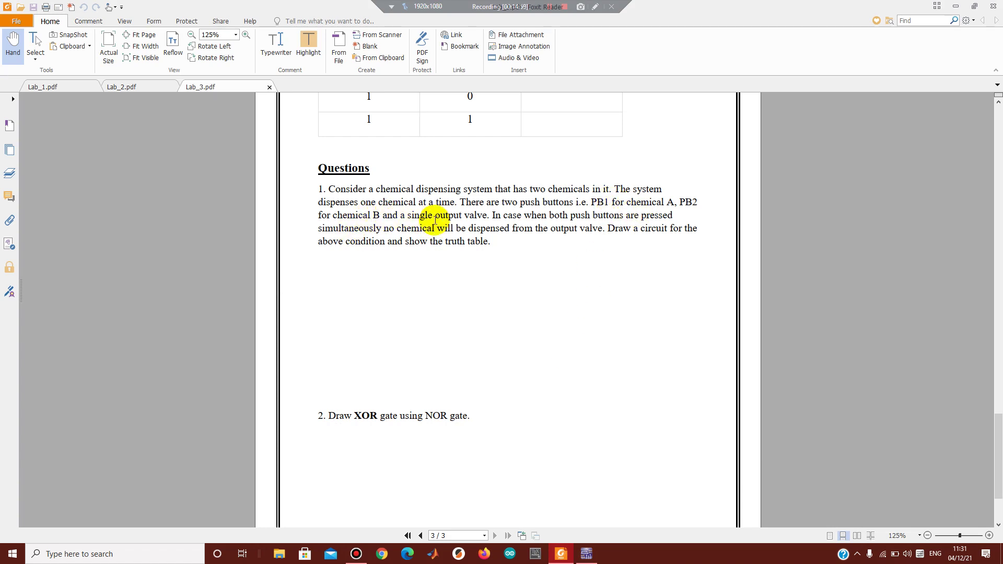
left_click_drag(493, 215, 646, 219)
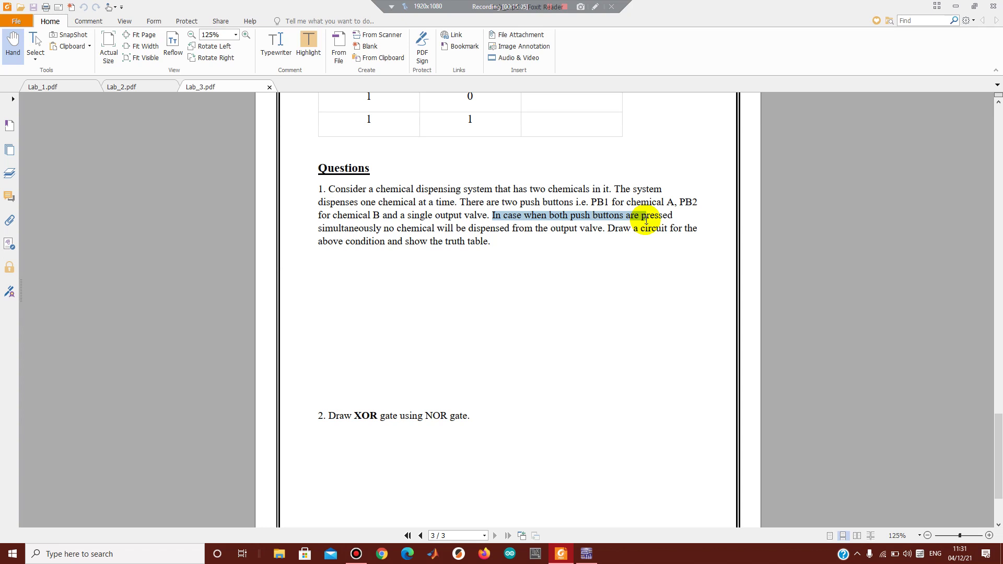
left_click_drag(646, 219, 573, 224)
left_click(573, 223)
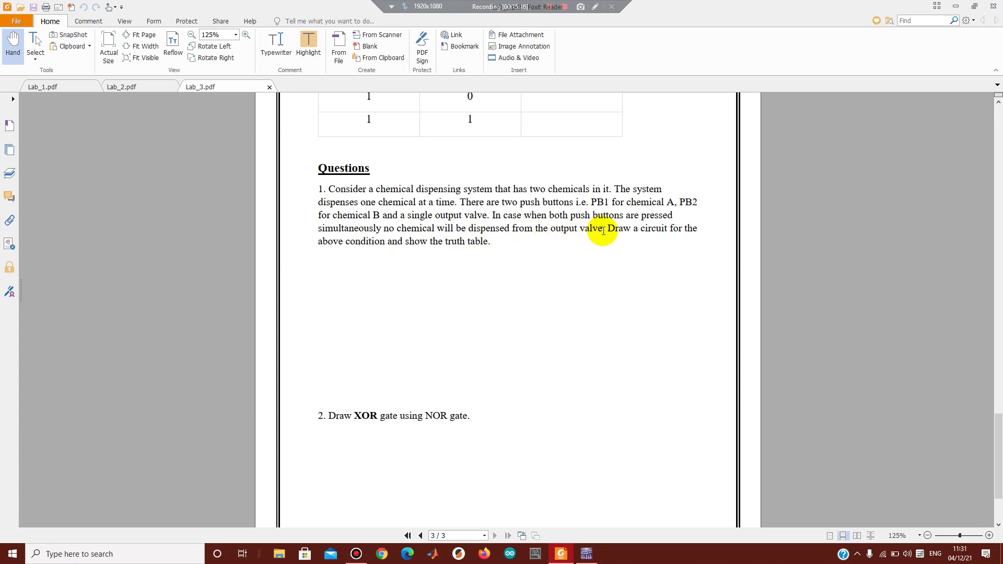
left_click_drag(492, 214, 605, 237)
left_click(627, 242)
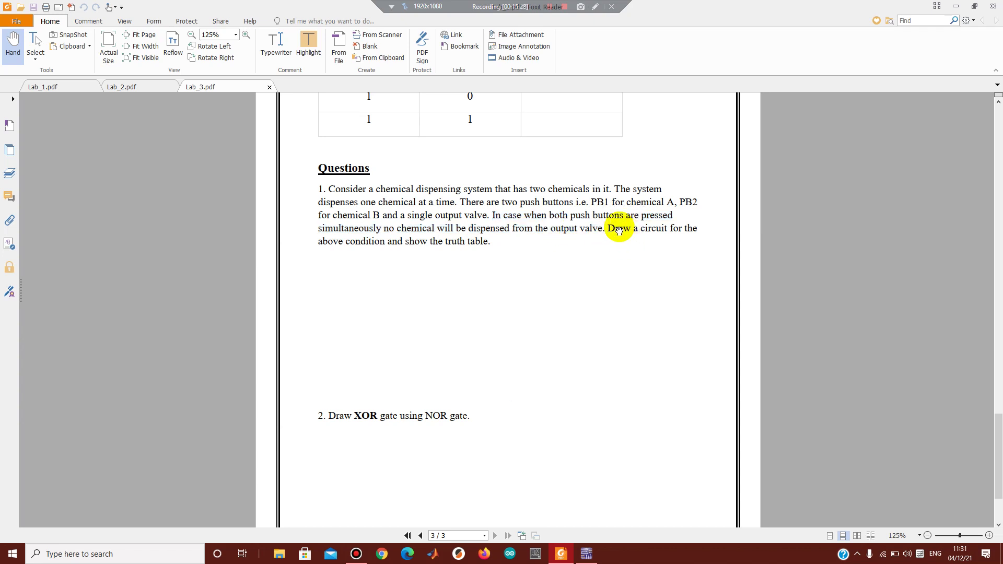
left_click_drag(609, 228, 497, 247)
left_click(495, 267)
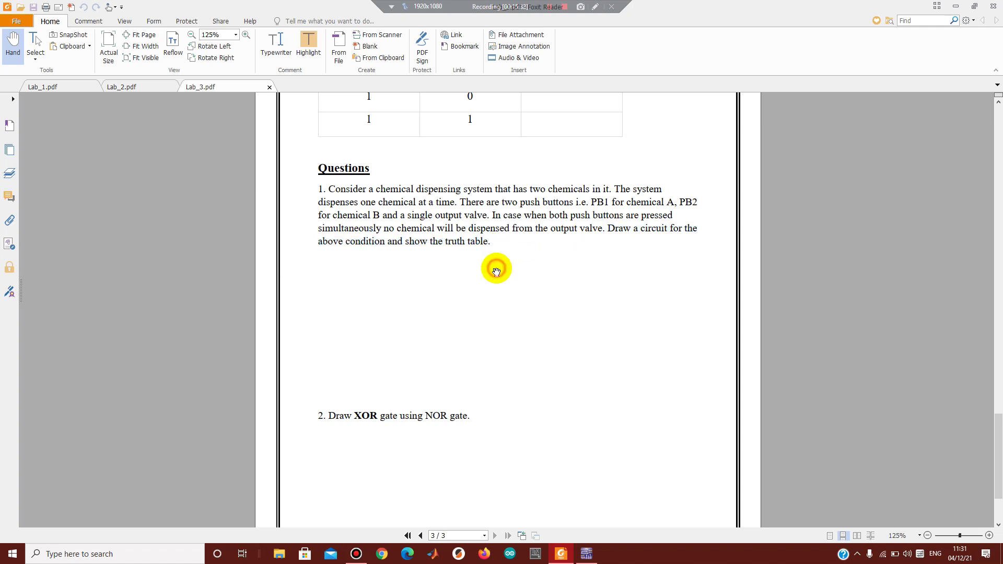
Read question 2 on drawing XOR using NOR gates, and review the XOR and XNOR theory diagrams on the earlier pages.
scroll(514, 274, "down", 3)
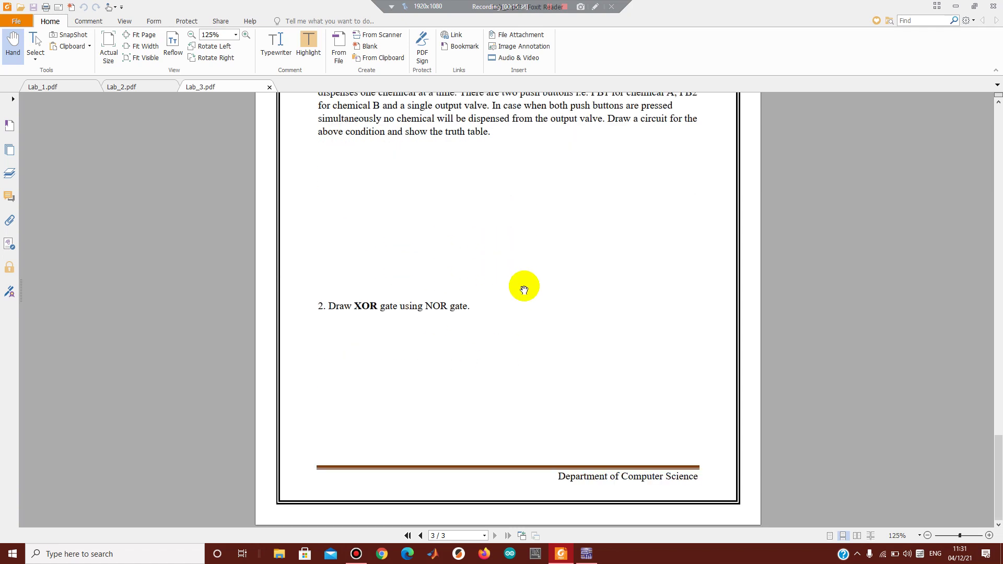
left_click_drag(330, 307, 474, 316)
left_click(473, 316)
scroll(474, 316, "up", 20)
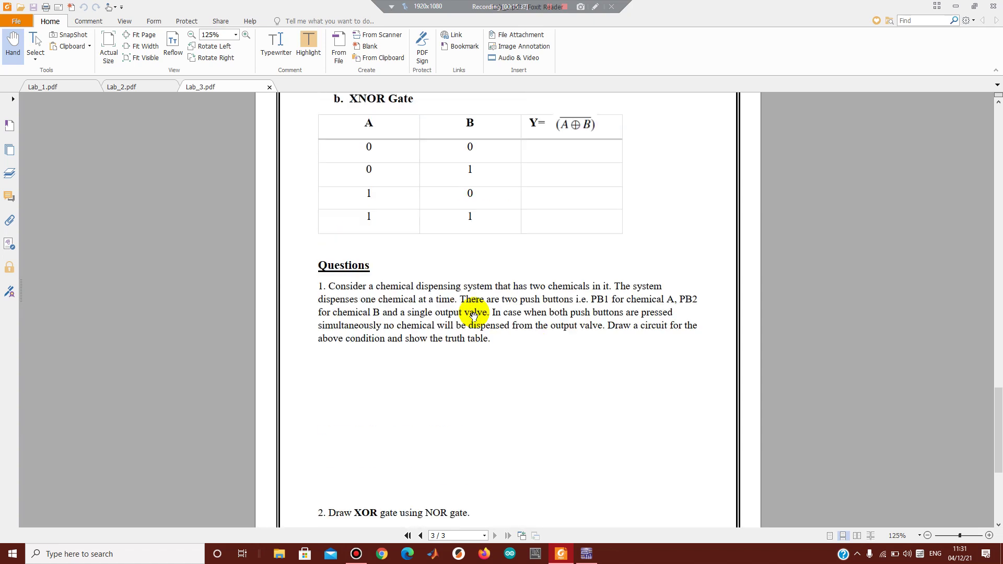
scroll(474, 316, "down", 2)
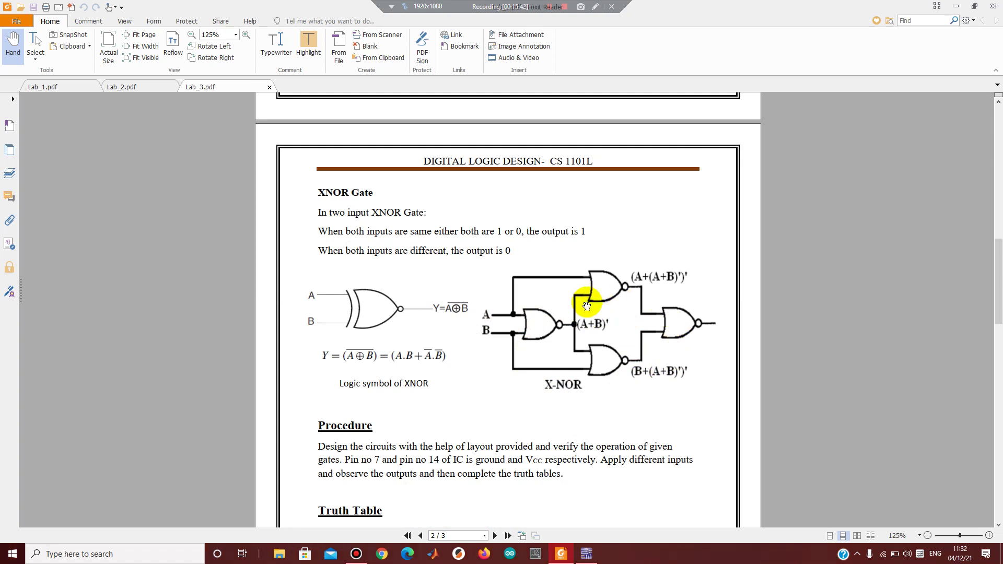
scroll(587, 324, "up", 8)
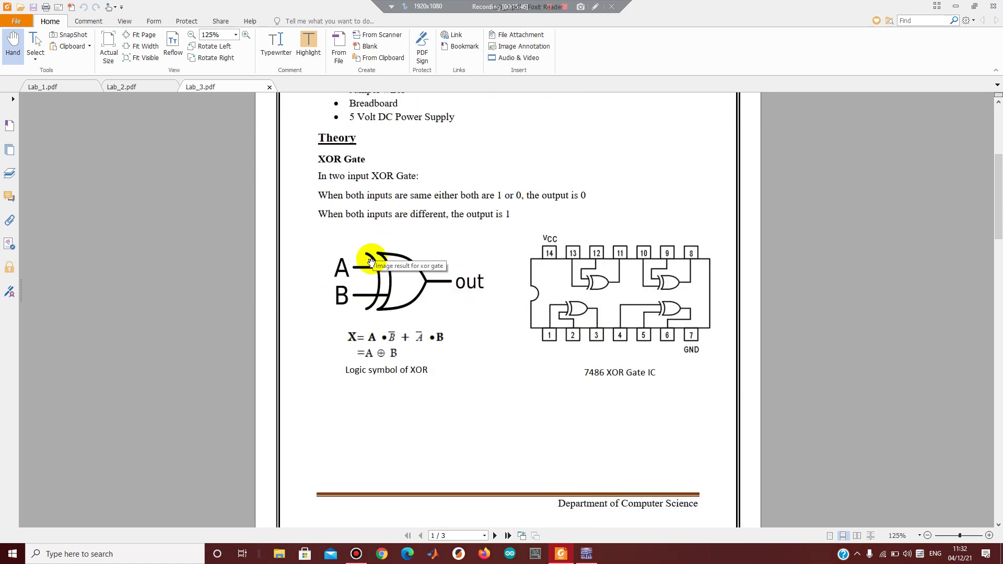
scroll(369, 258, "down", 8)
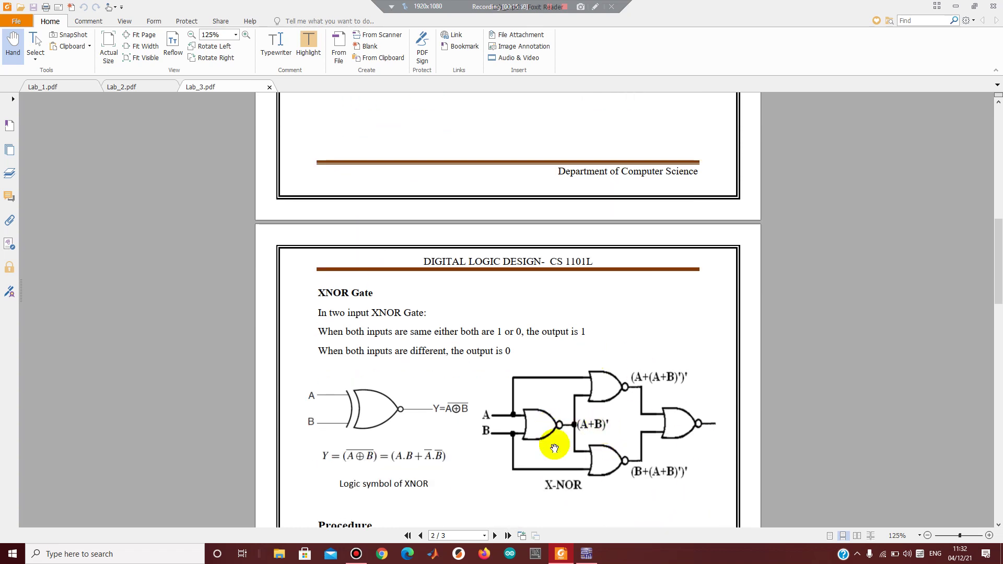
scroll(552, 446, "down", 15)
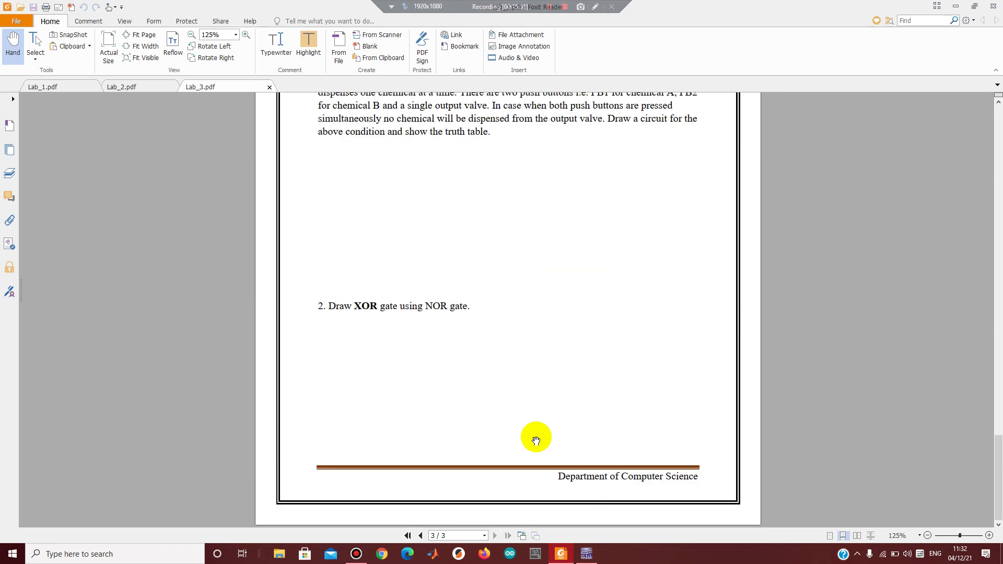
scroll(476, 342, "up", 5)
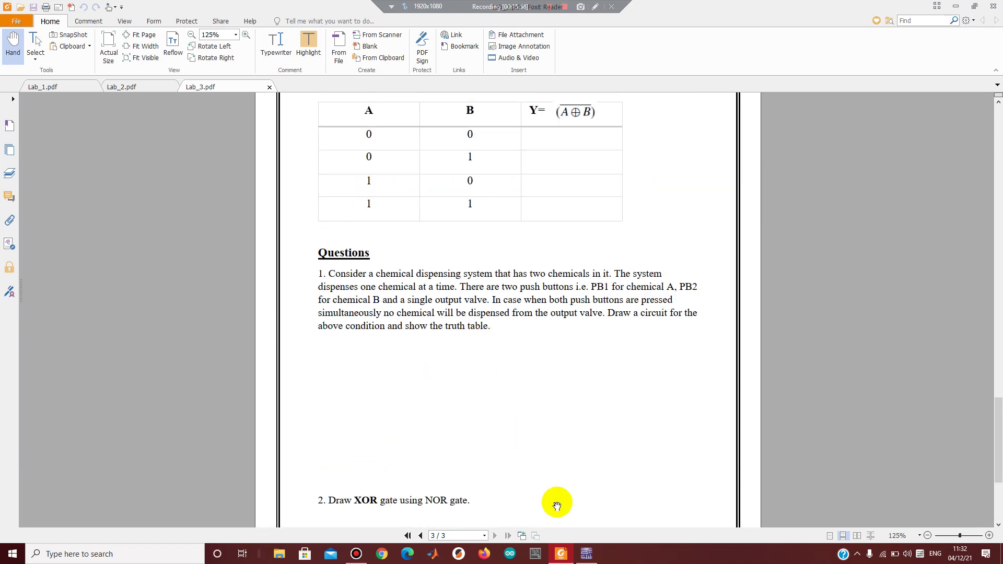
Switch to Multisim and move the ground symbol slightly down to lengthen its connection to the circuit.
left_click(587, 553)
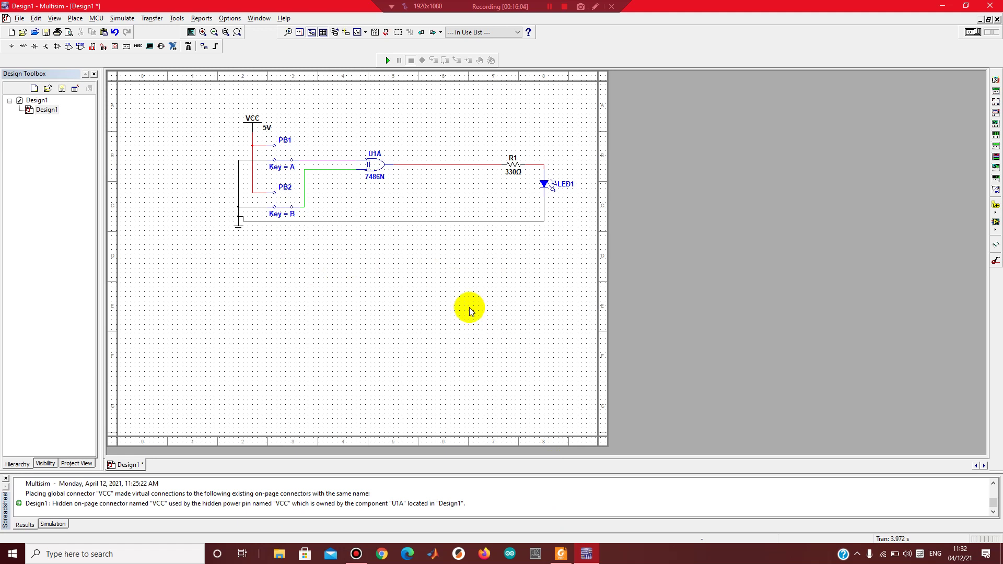
left_click(239, 228)
left_click_drag(239, 228, 239, 237)
left_click(395, 371)
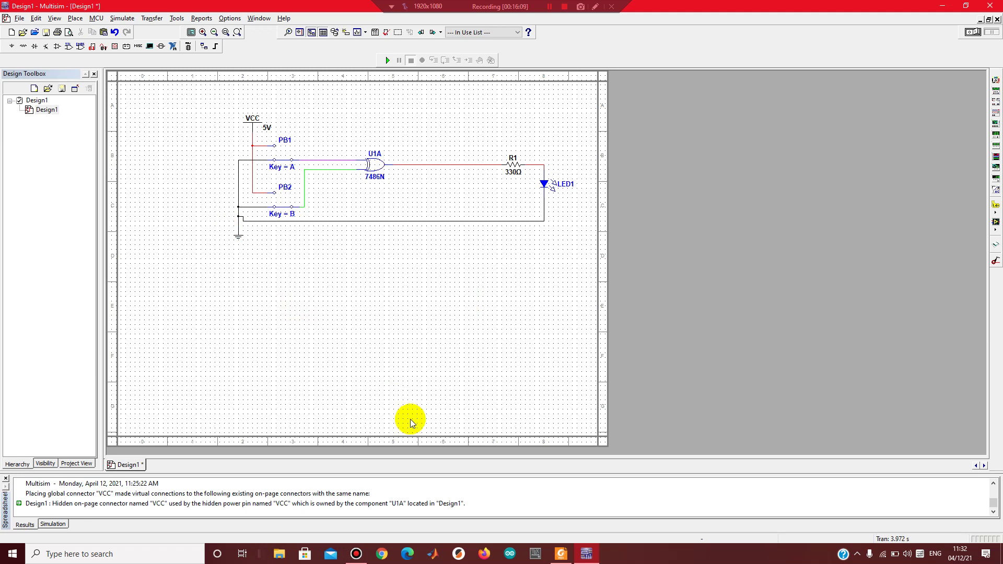